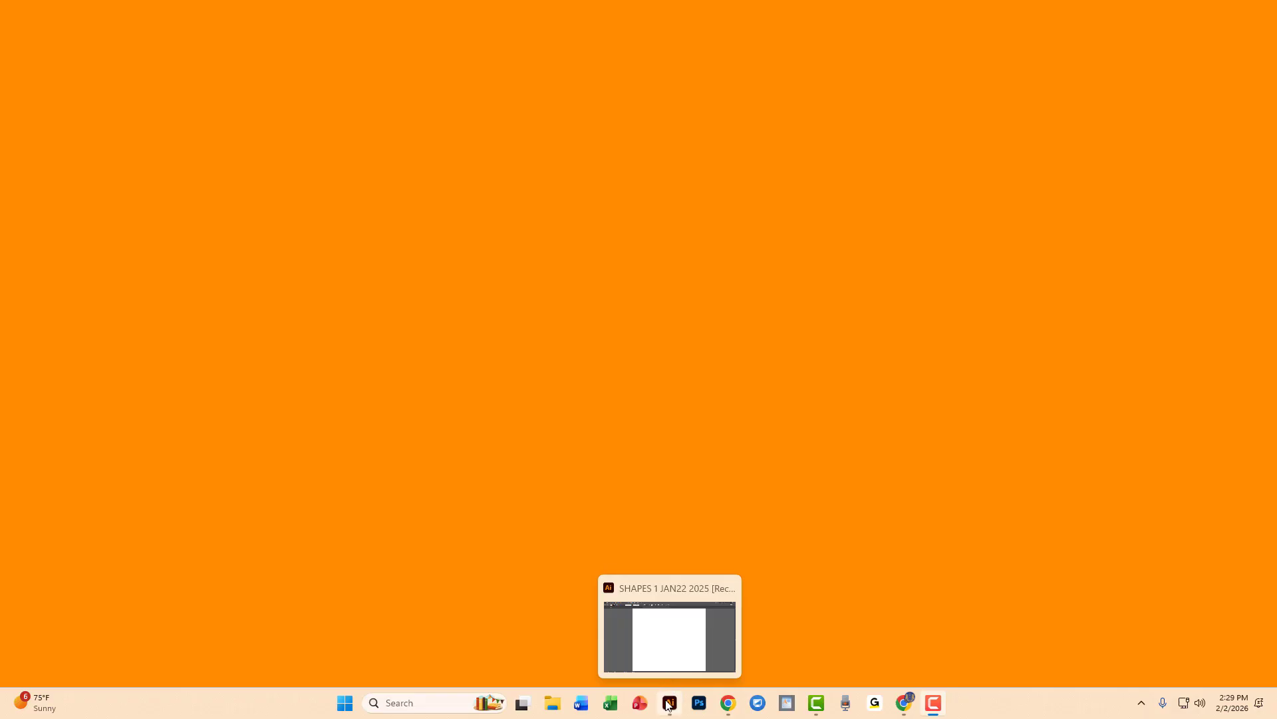
# Switch to Adobe Illustrator, undo the last Clear in the SHAPES 1 JAN22 2025 document, and deselect everything.
pyautogui.moveTo(672, 635)
pyautogui.click(670, 703)
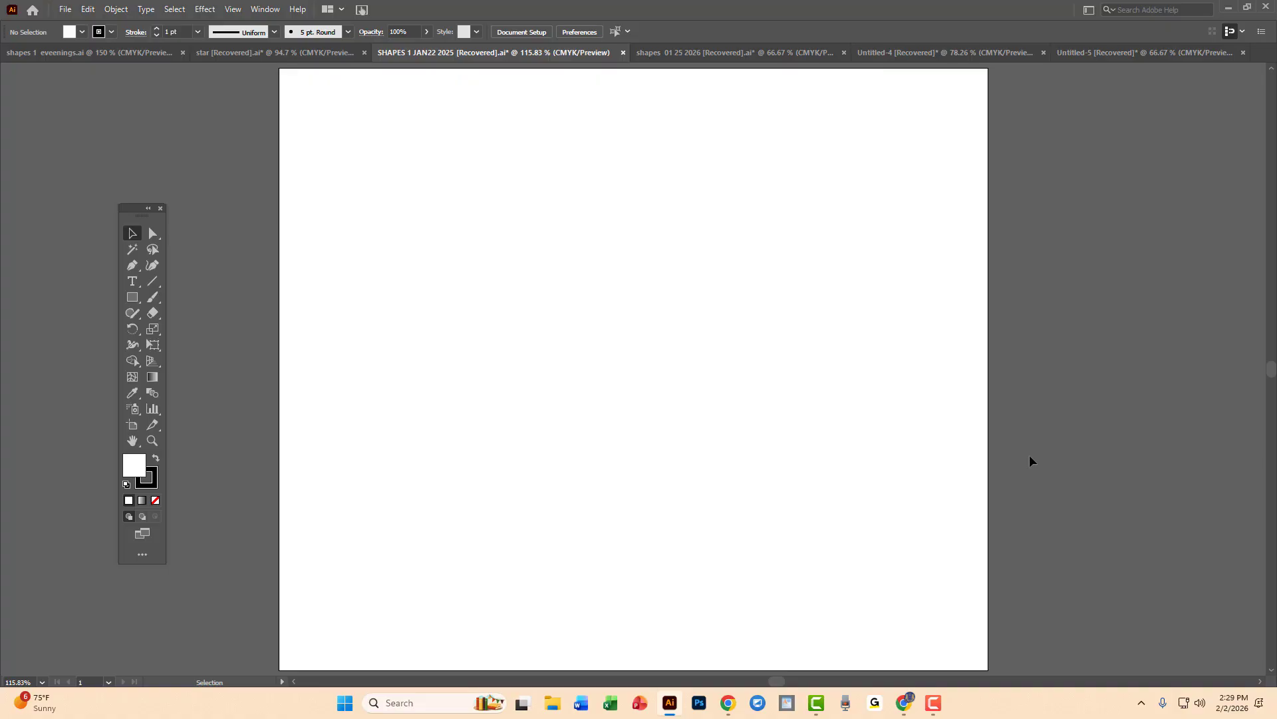
pyautogui.press('ctrl')
pyautogui.click(87, 10)
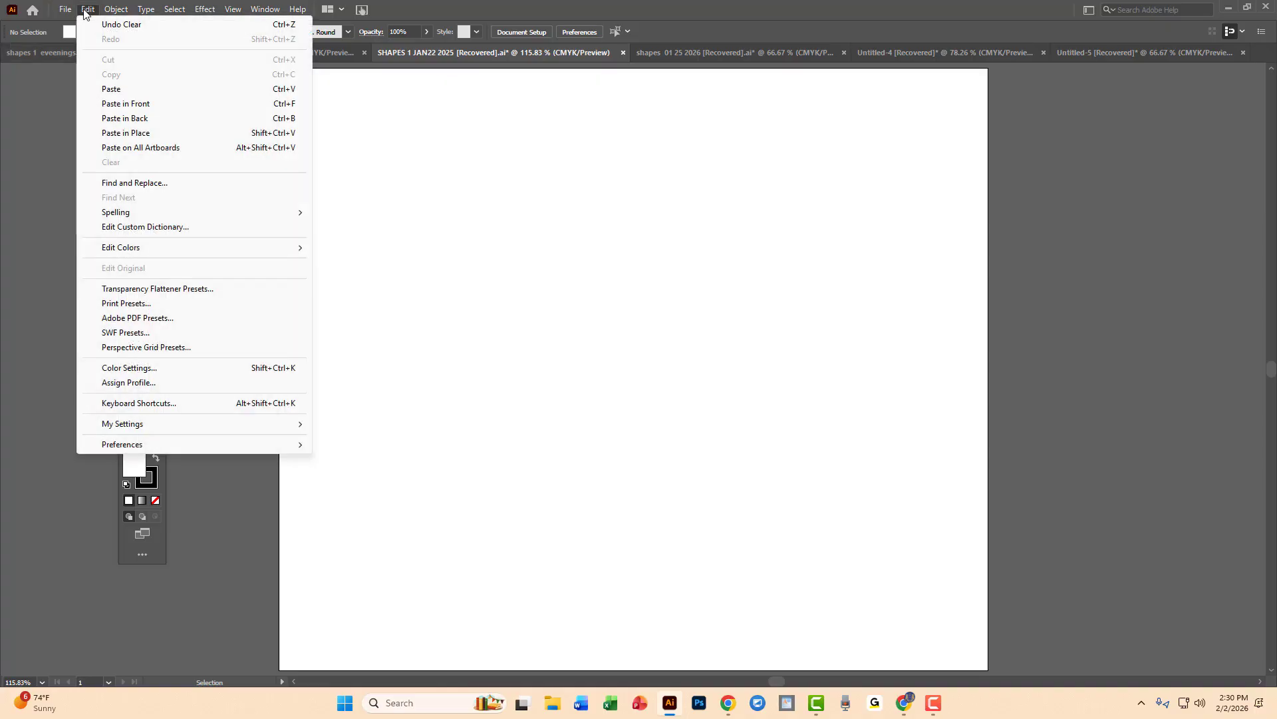
pyautogui.click(142, 27)
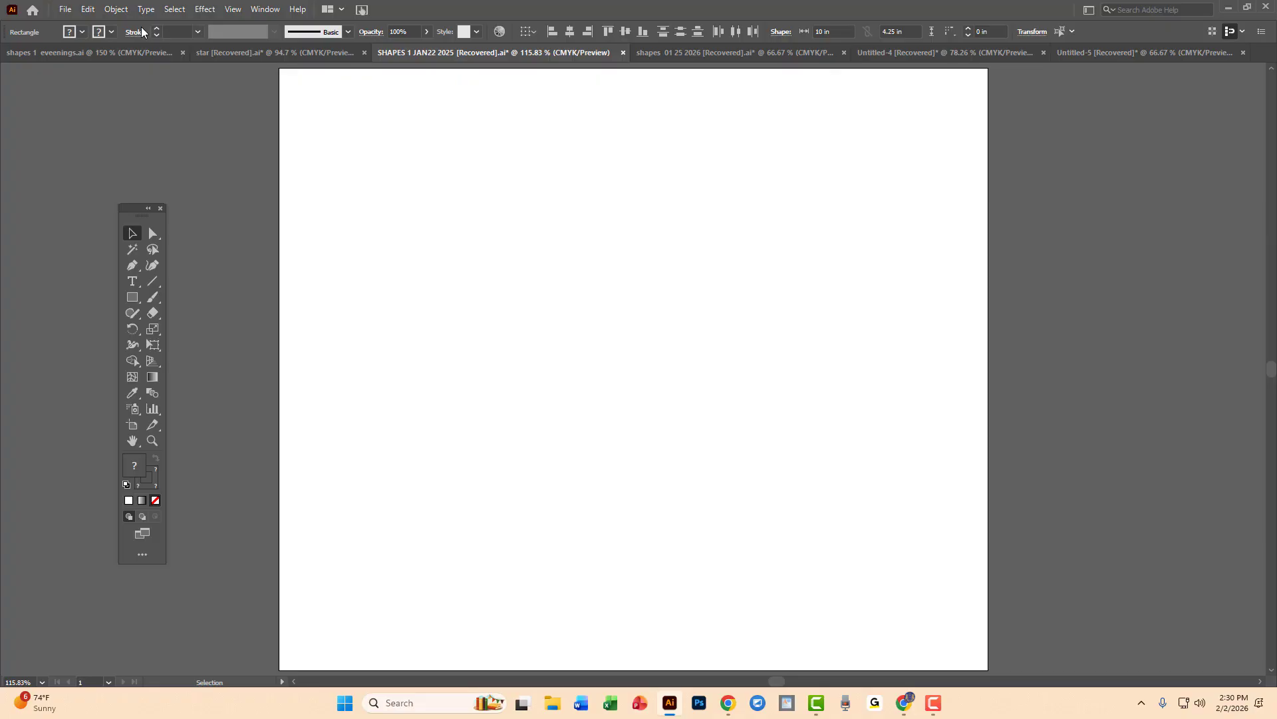
pyautogui.click(799, 438)
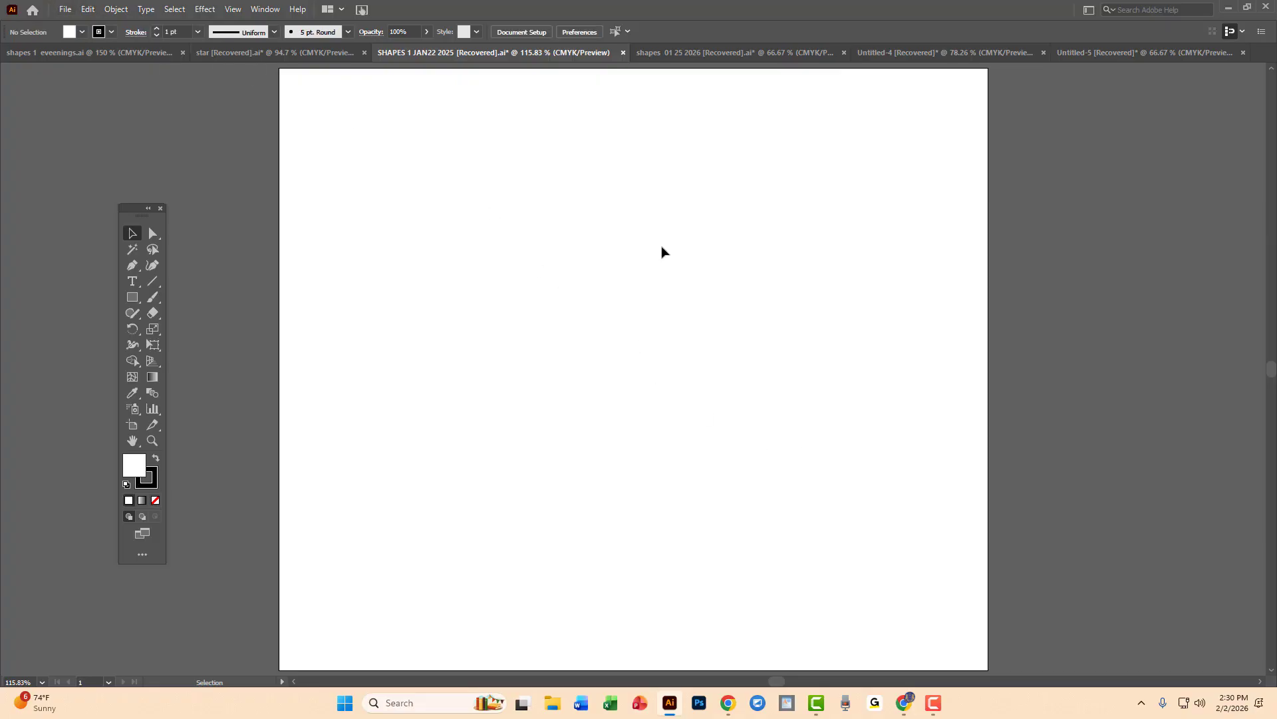
# Create a new 10 x 10 in document with one artboard in CMYK color mode at 300 ppi.
pyautogui.hotkey('ctrl', 'n')
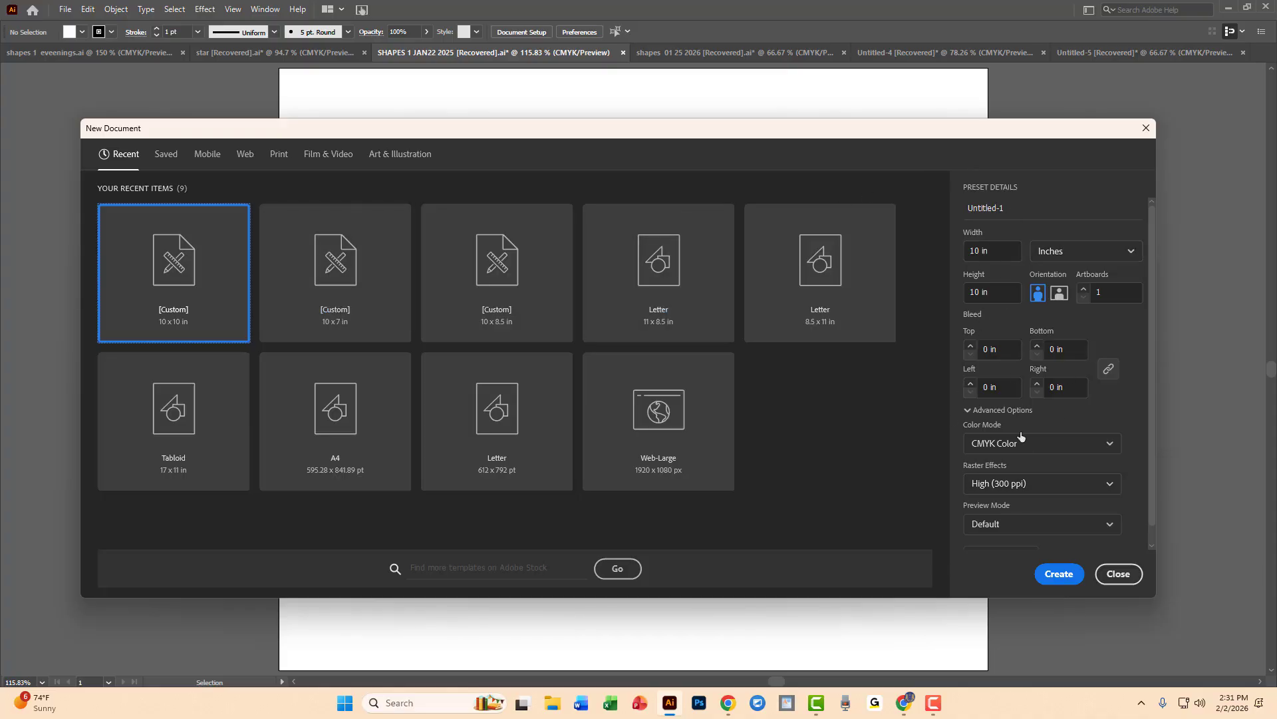
pyautogui.click(1054, 581)
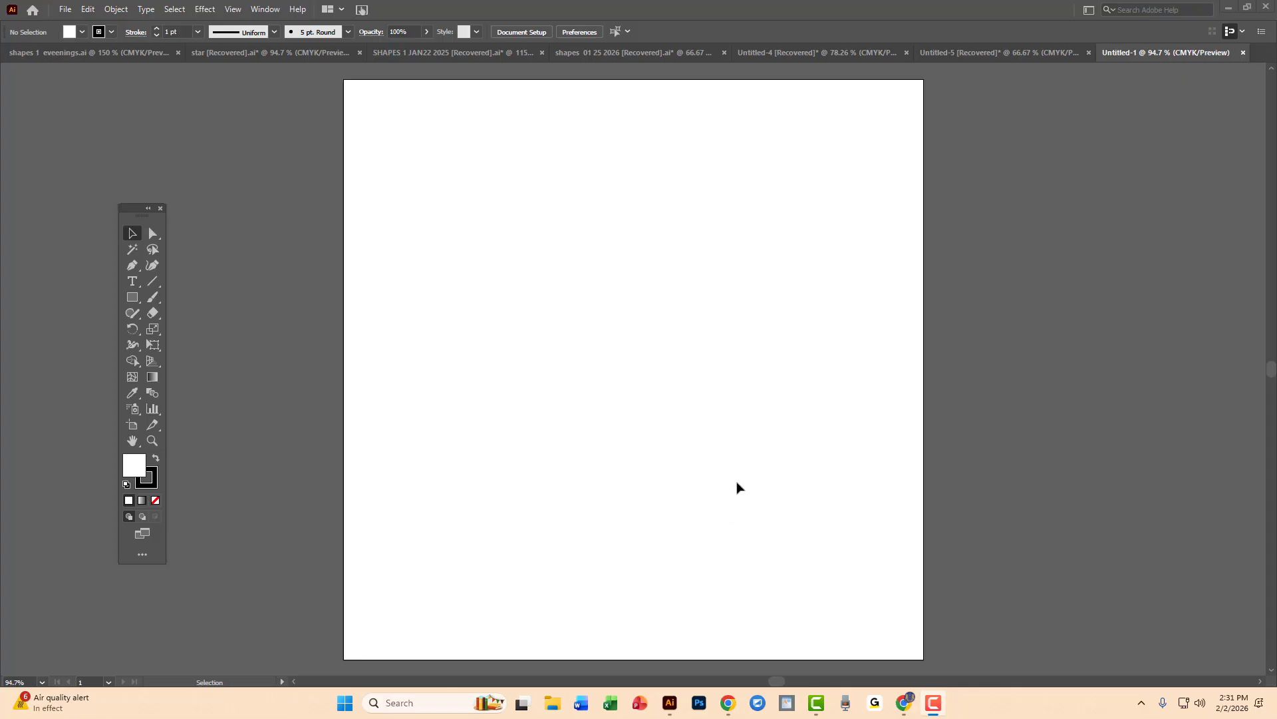
# Add the point text "FILE MENU" near the middle of the new artboard with the Type tool.
pyautogui.click(762, 456)
pyautogui.press('z')
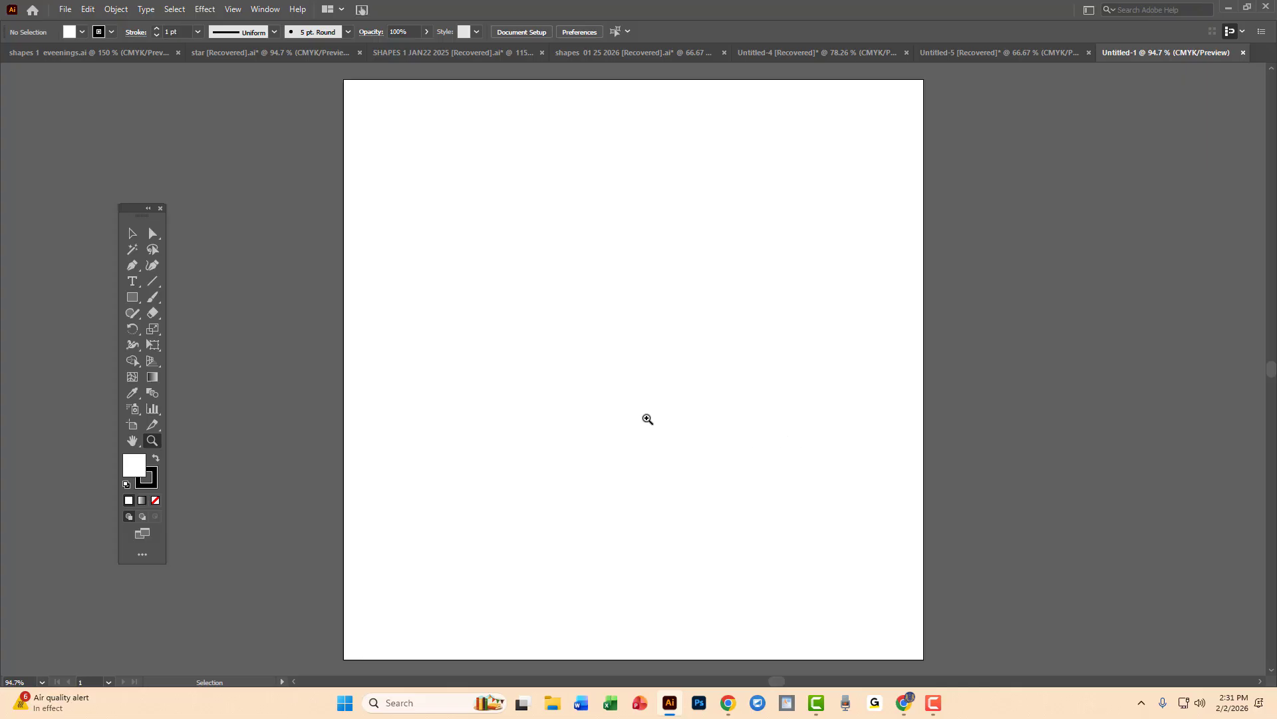
pyautogui.click(621, 402)
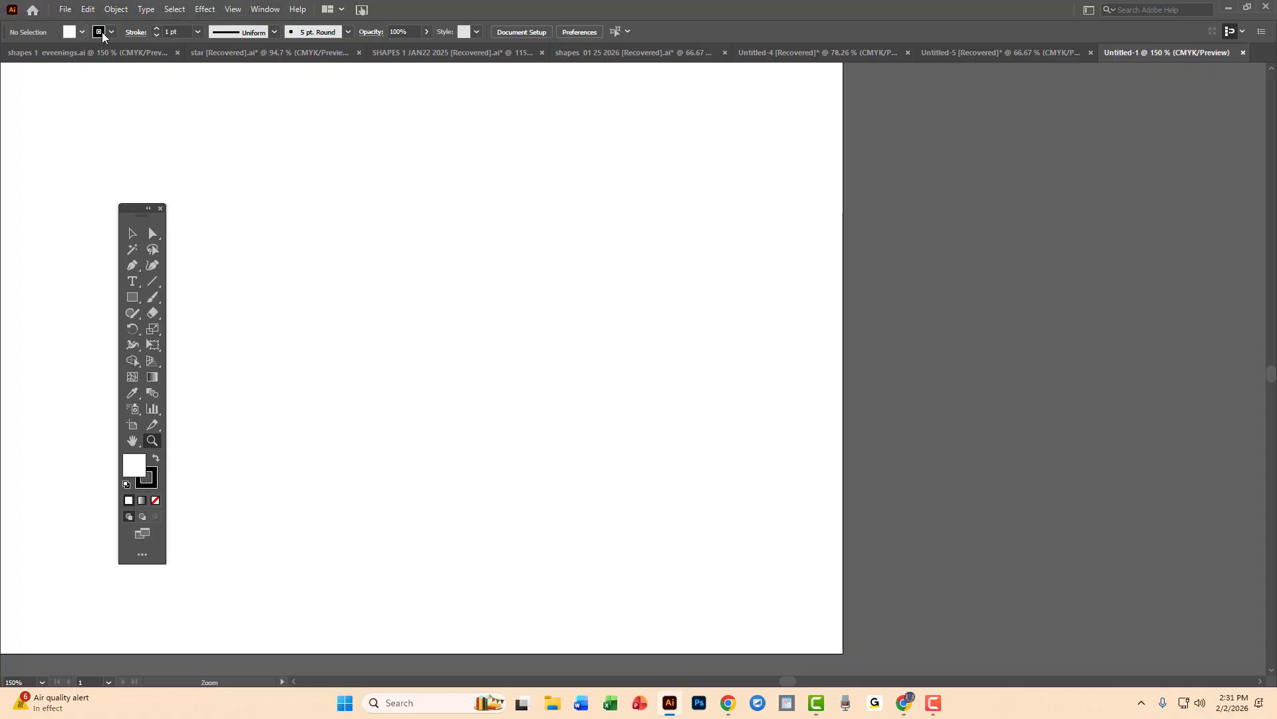
pyautogui.click(132, 281)
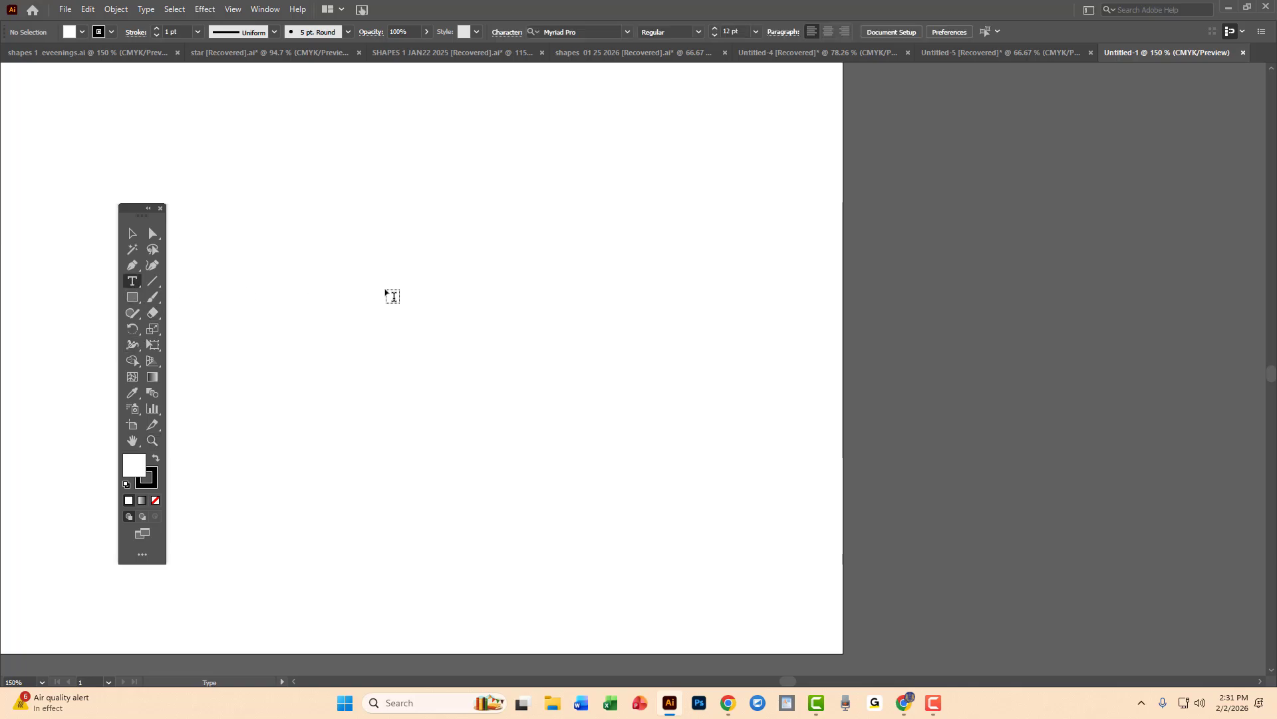
pyautogui.click(392, 294)
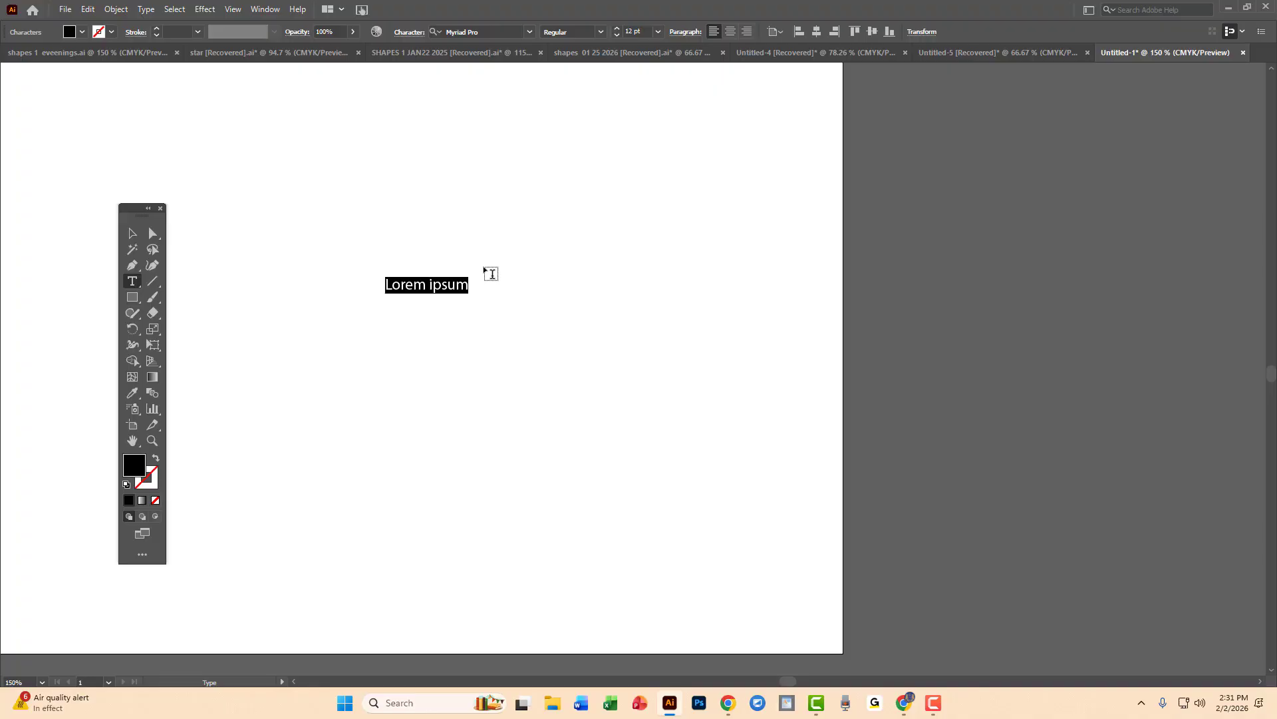
pyautogui.write('FI')
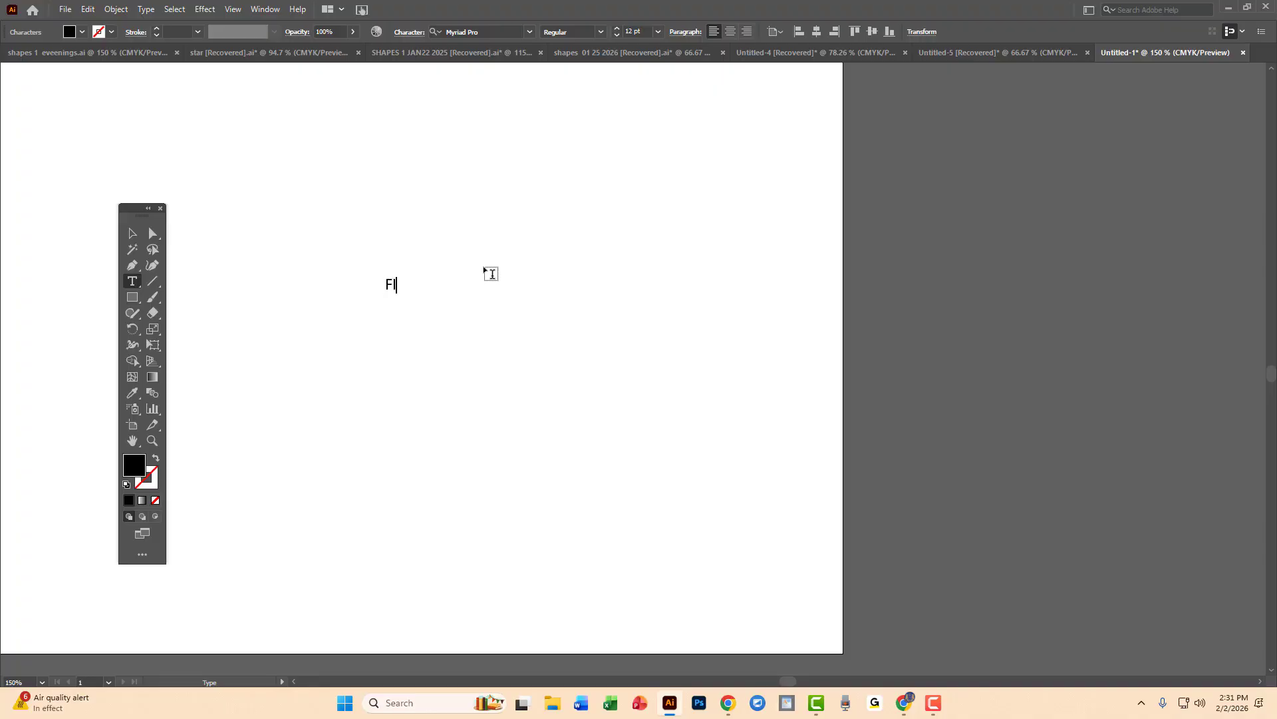
pyautogui.write('LE MENU')
# Scale the FILE MENU text up proportionally to about 41.6 pt and deselect it.
pyautogui.click(134, 237)
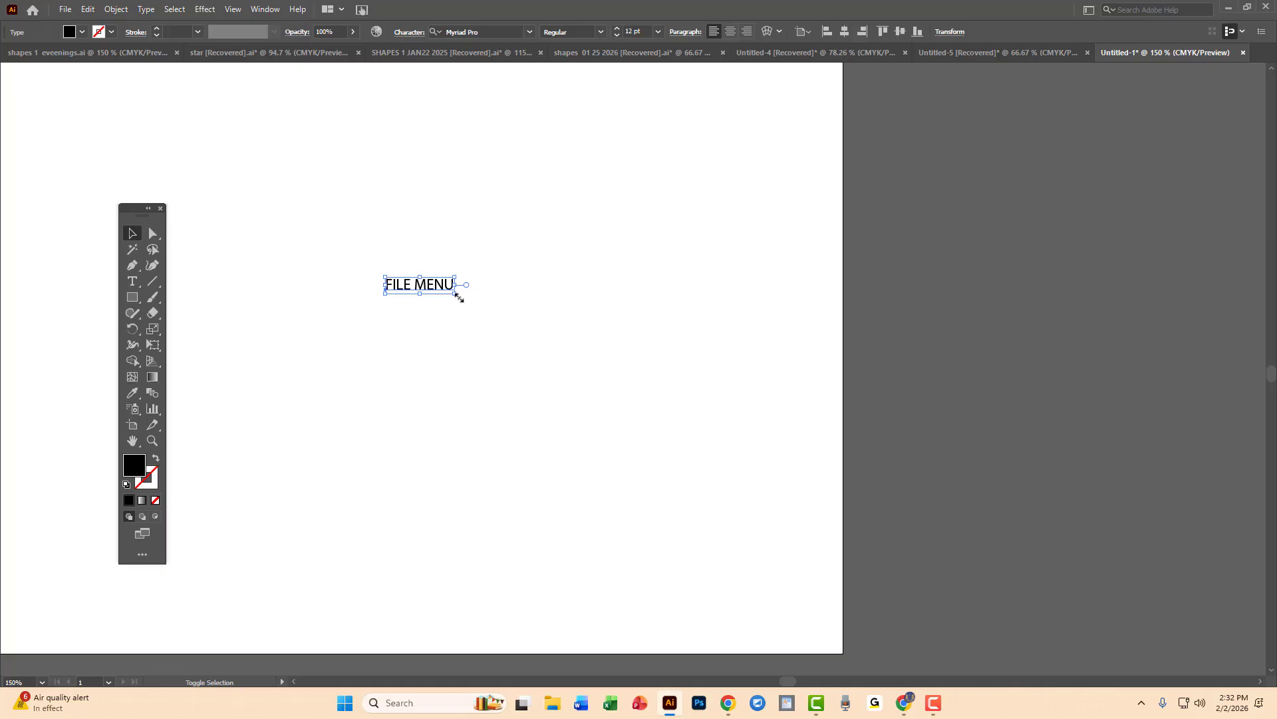
pyautogui.moveTo(459, 298); pyautogui.dragTo(627, 409)
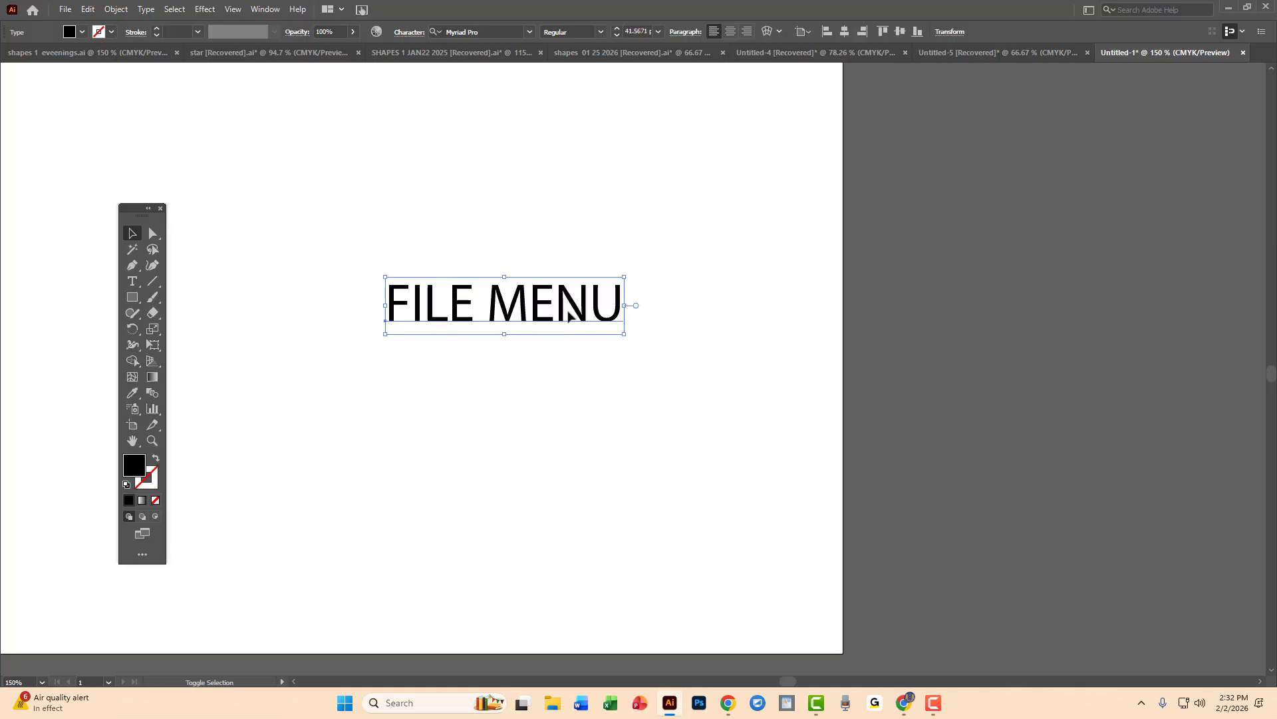
pyautogui.keyDown('shift'); pyautogui.click(568, 308); pyautogui.keyUp('shift')
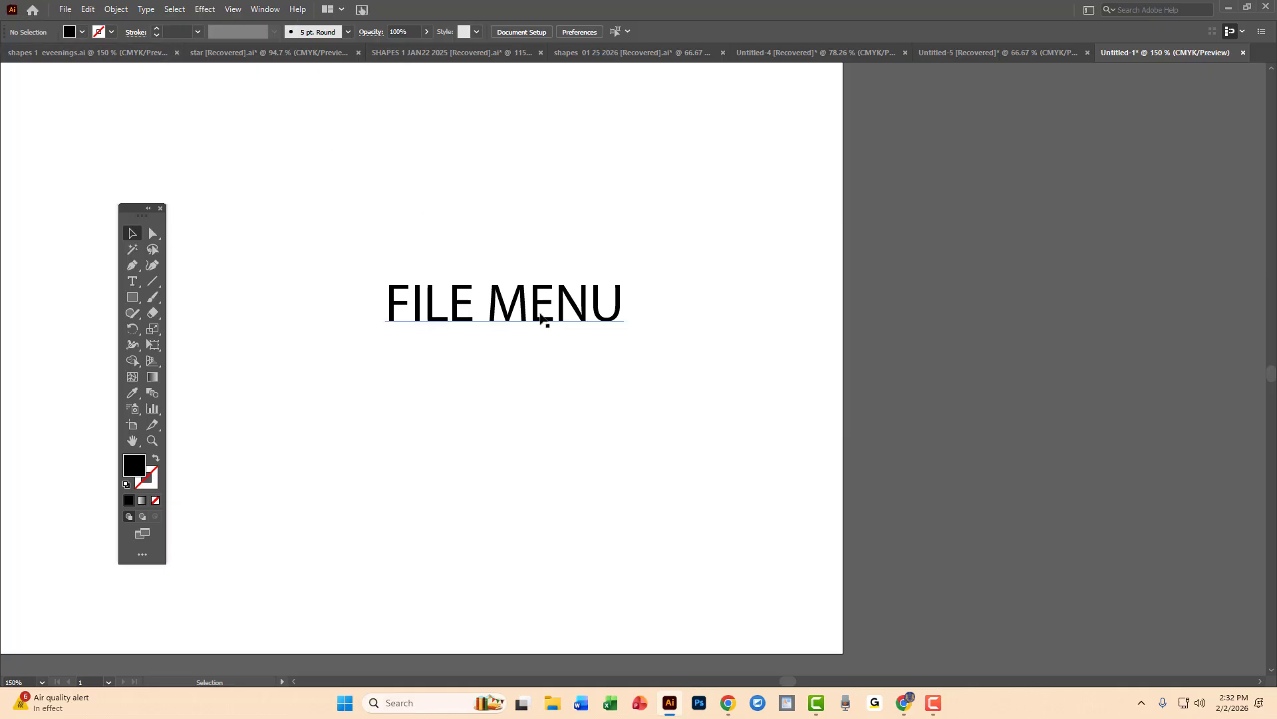
pyautogui.click(133, 280)
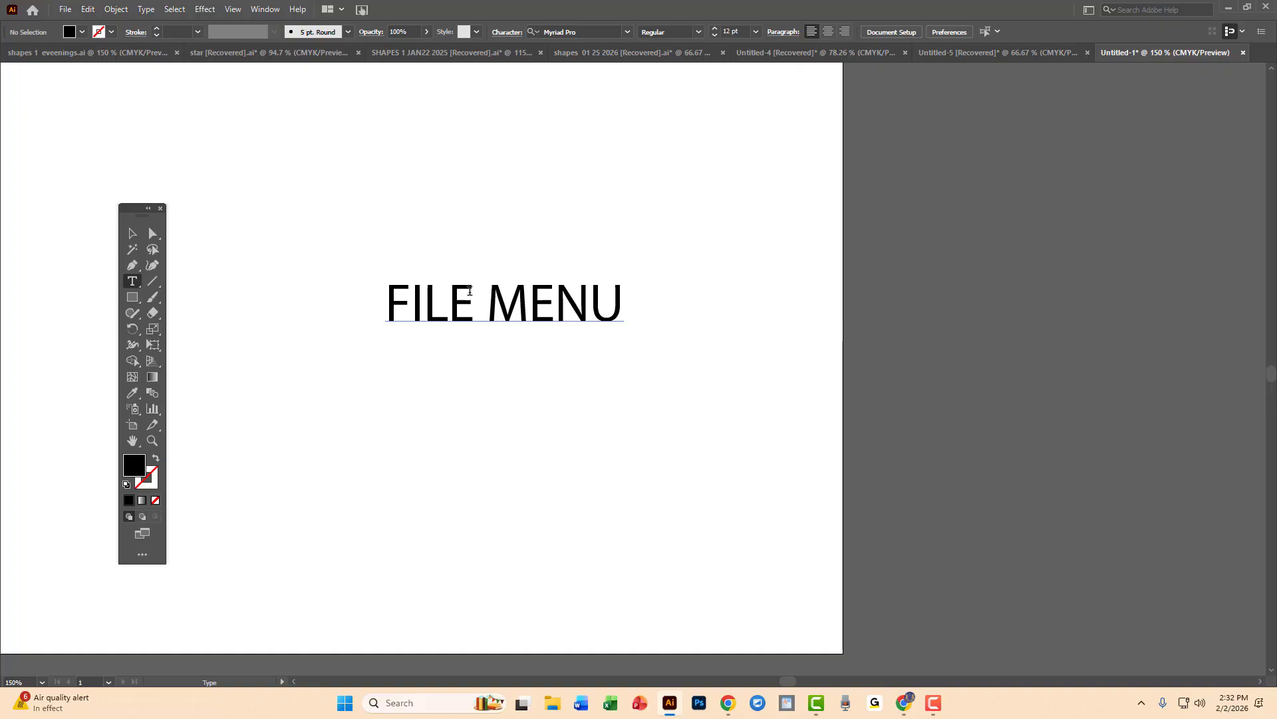
pyautogui.click(397, 300)
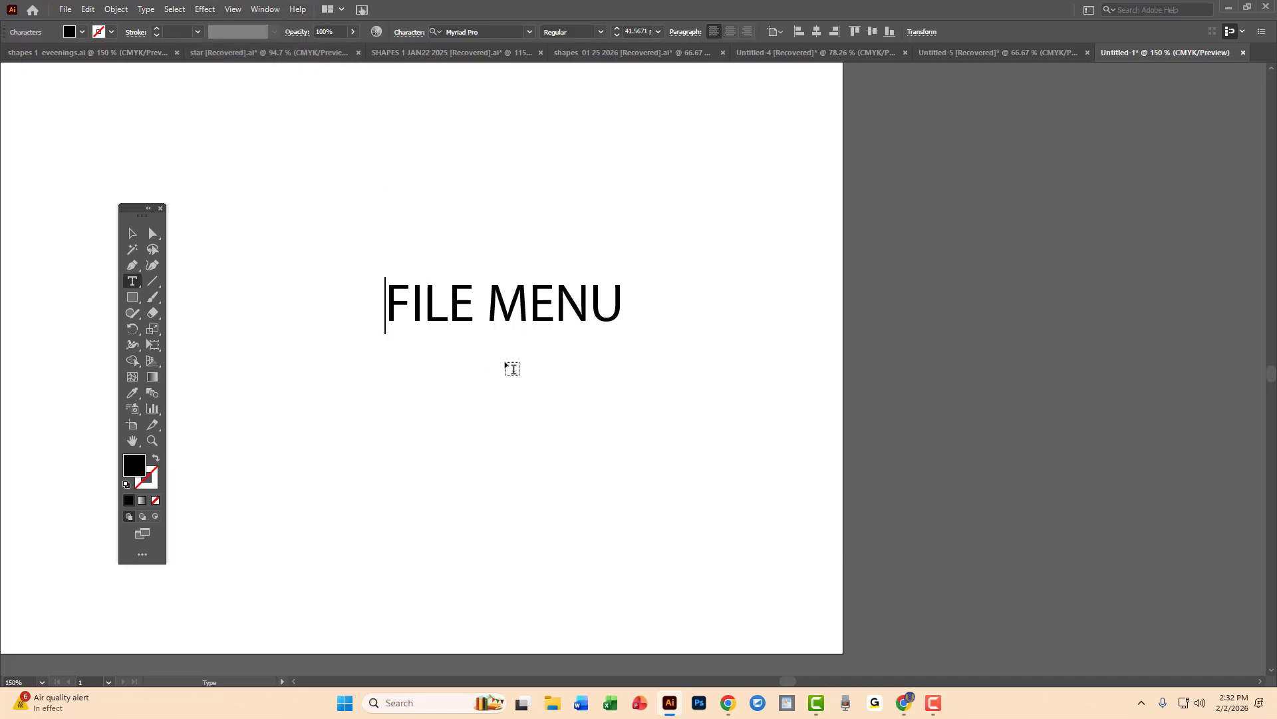
pyautogui.moveTo(384, 291); pyautogui.dragTo(675, 428)
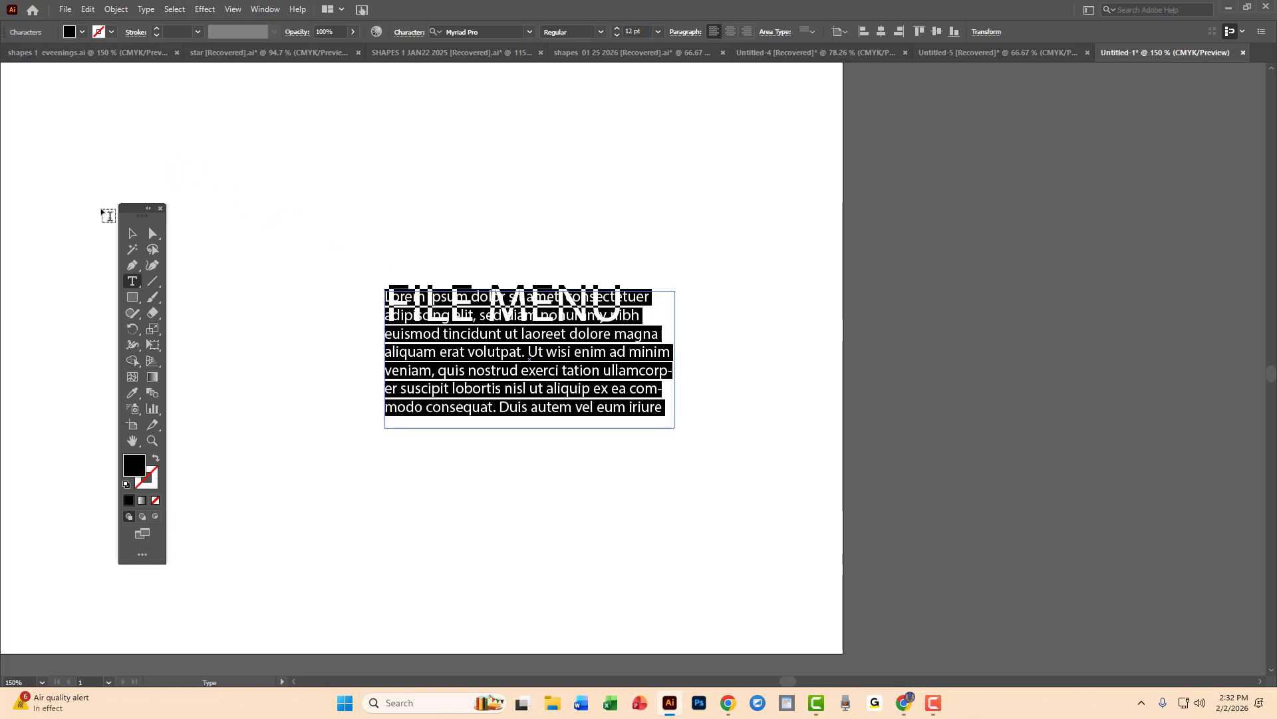
pyautogui.click(131, 233)
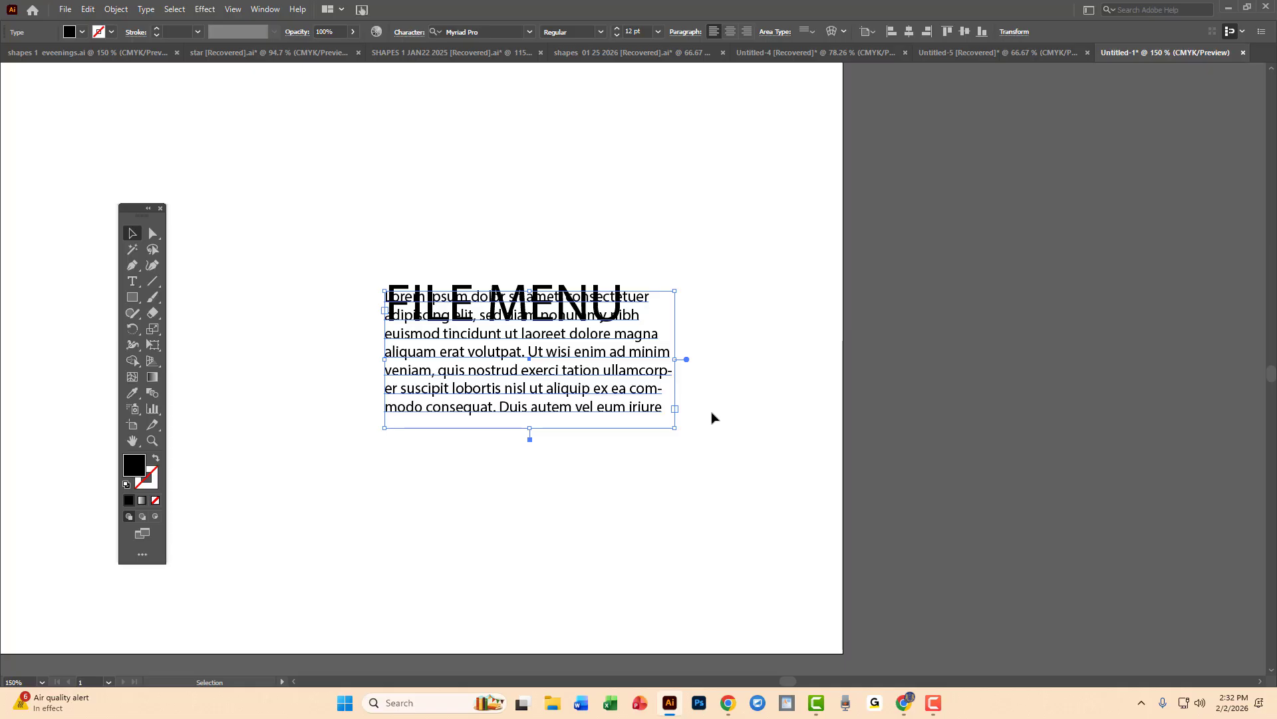
pyautogui.press('Delete')
# Replace the whole FILE MENU text with "MENU BAR".
pyautogui.press('t')
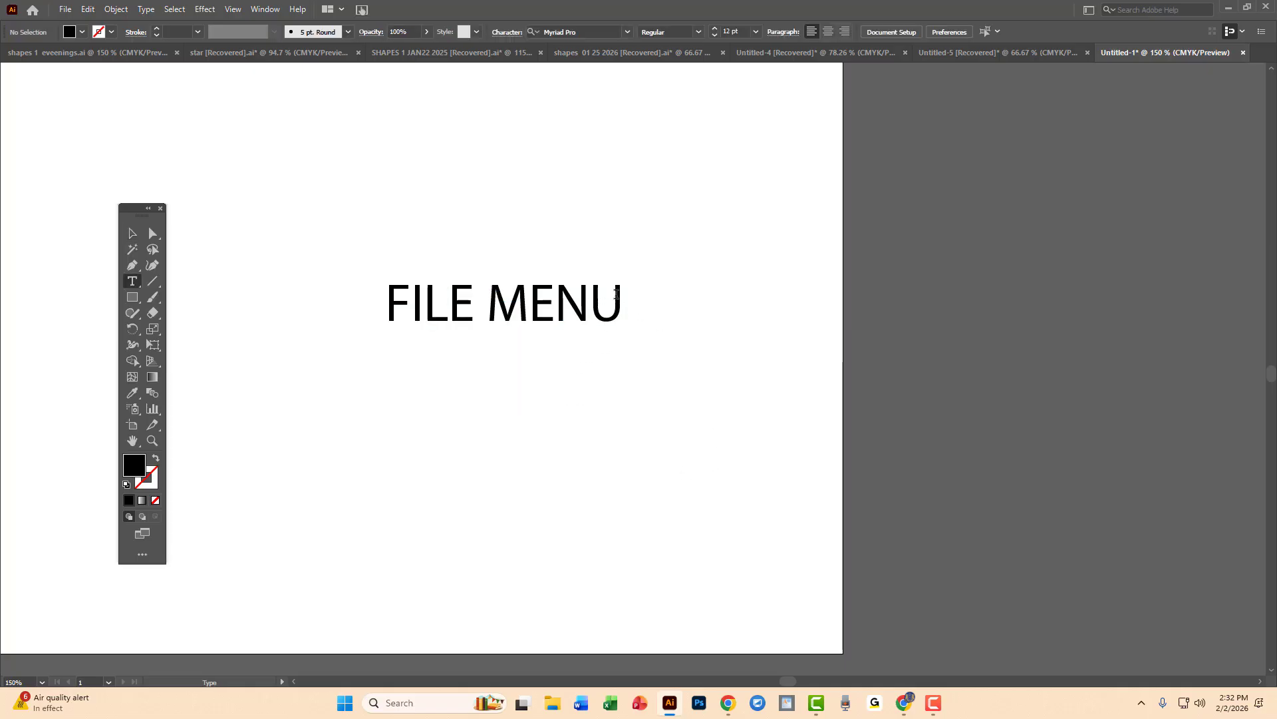
pyautogui.doubleClick(612, 293)
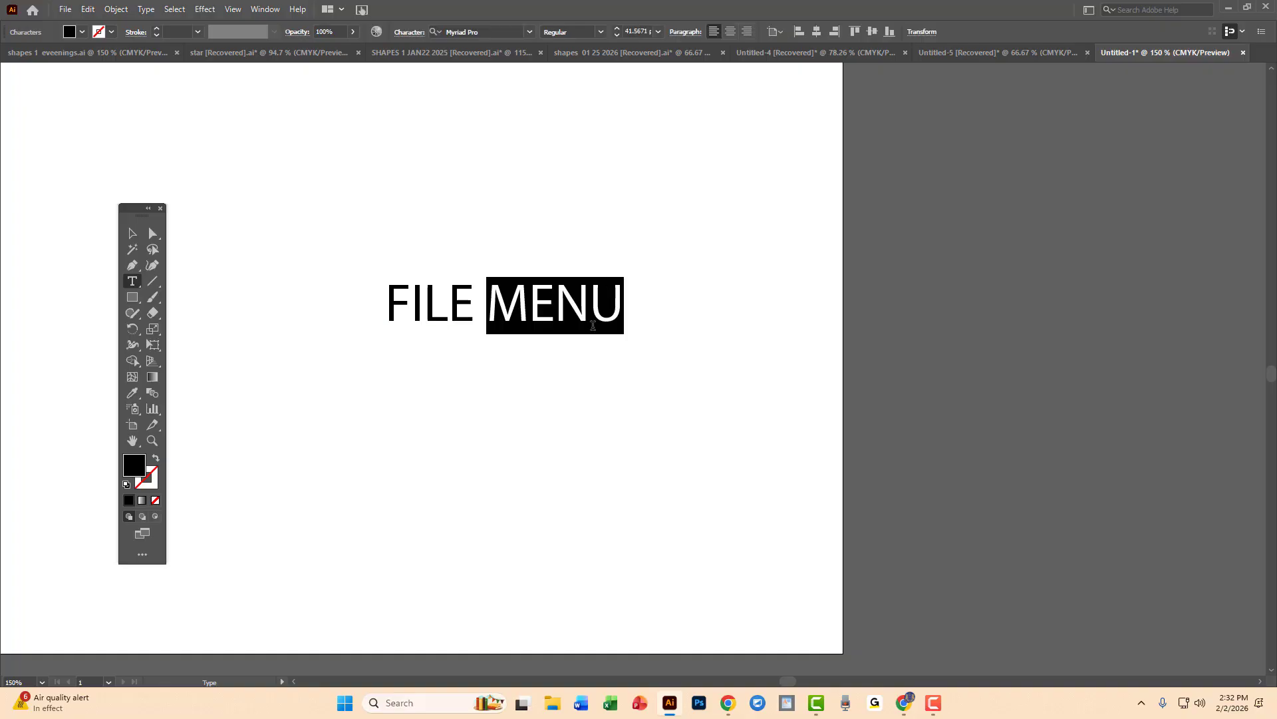
pyautogui.hotkey('ctrl', 'a')
pyautogui.write('M')
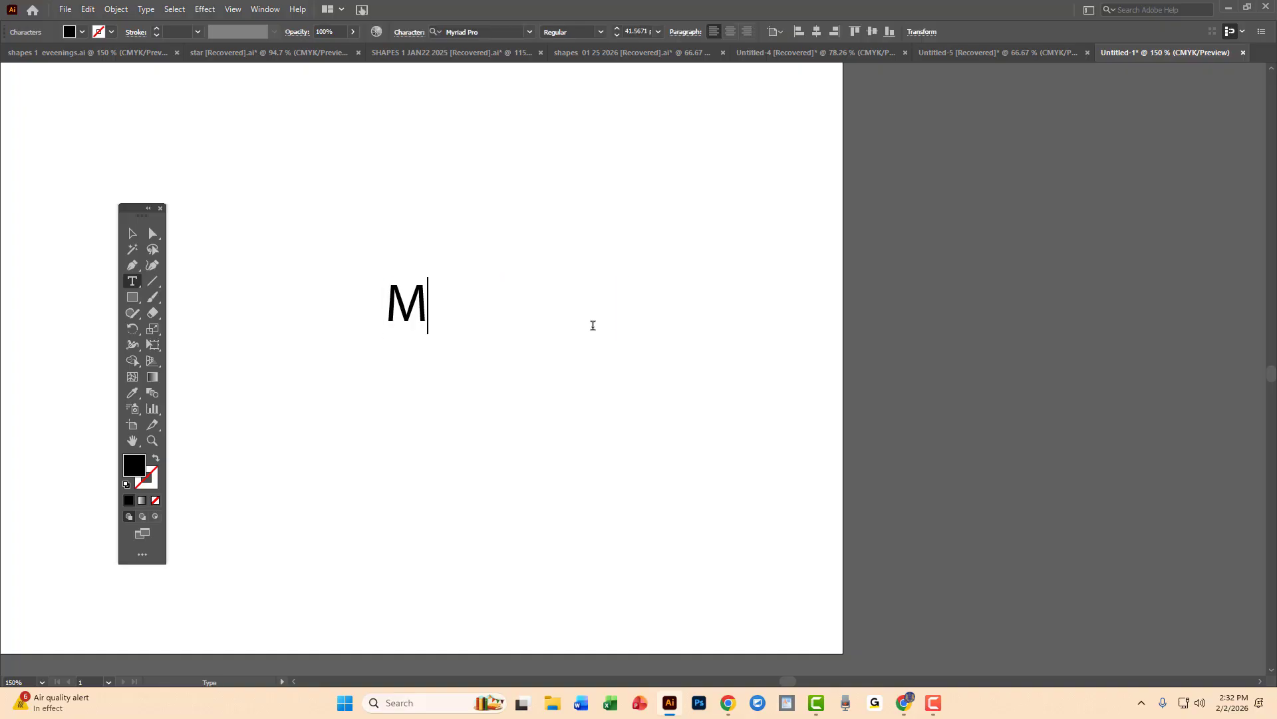
pyautogui.write('ENU BAR')
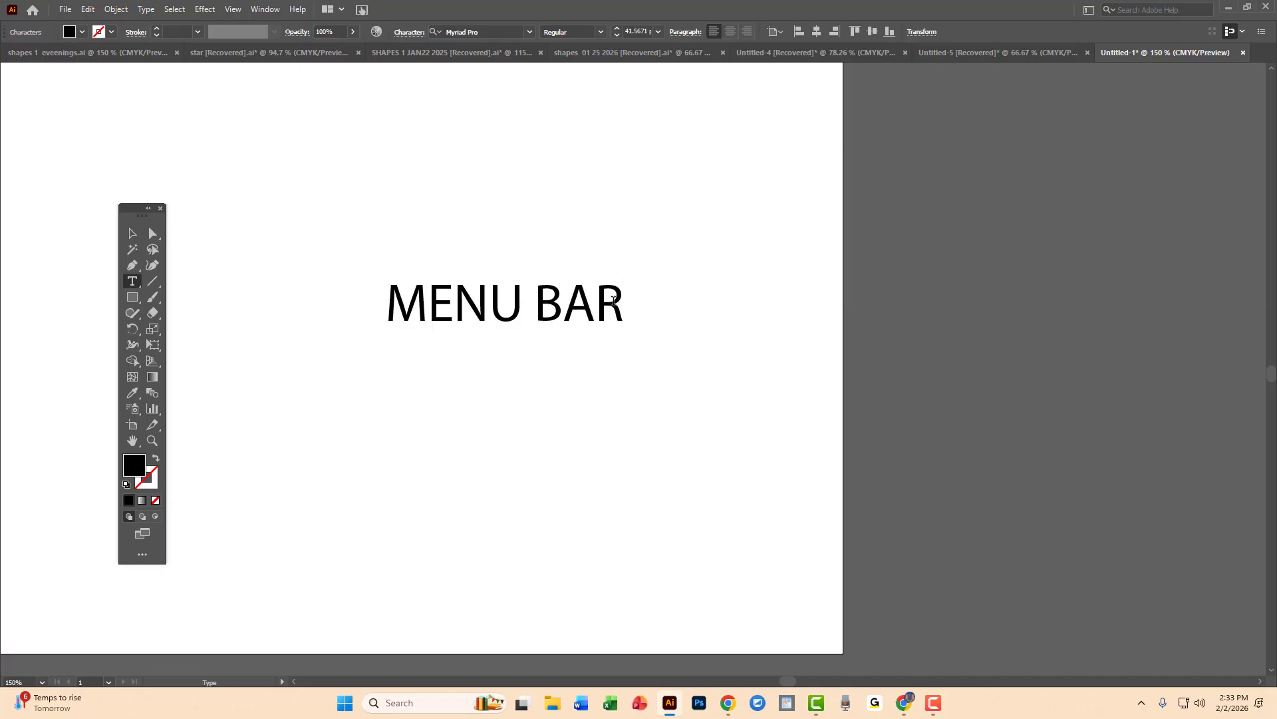
# Add a second line reading "CONTROL PANEL" below MENU BAR in the same text object.
pyautogui.press('Return')
pyautogui.write('CO')
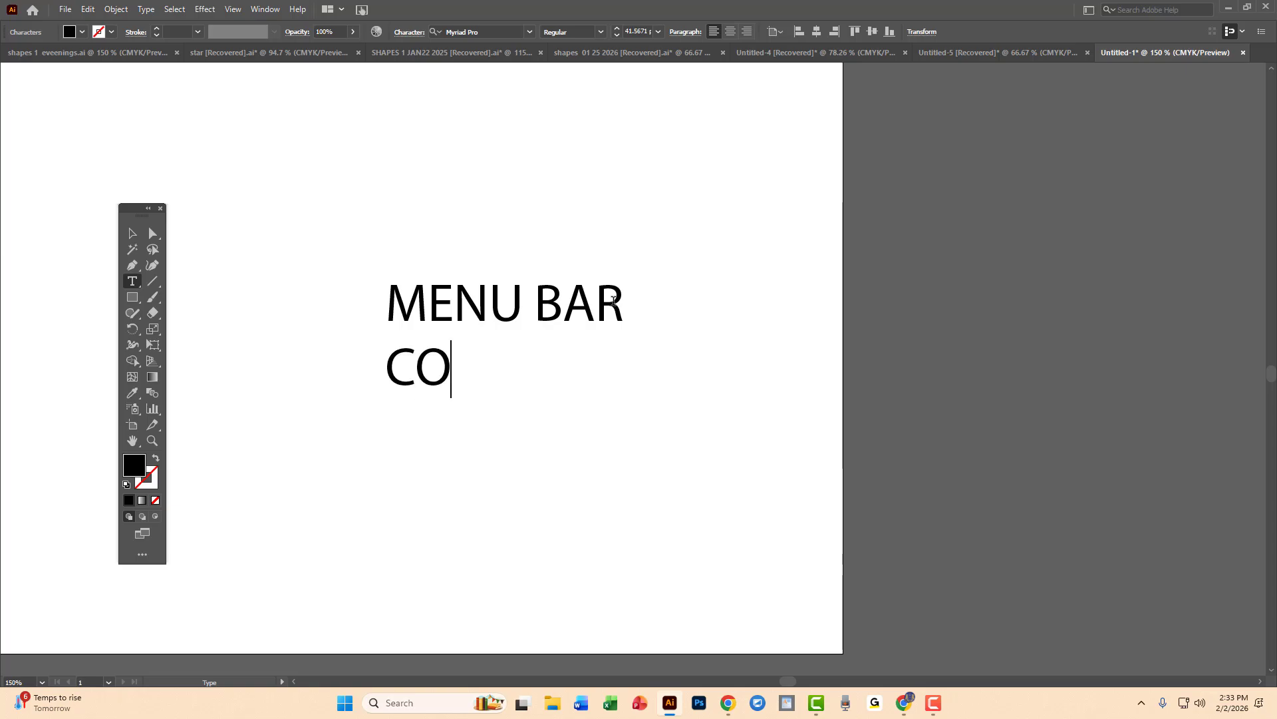
pyautogui.write('NTROL')
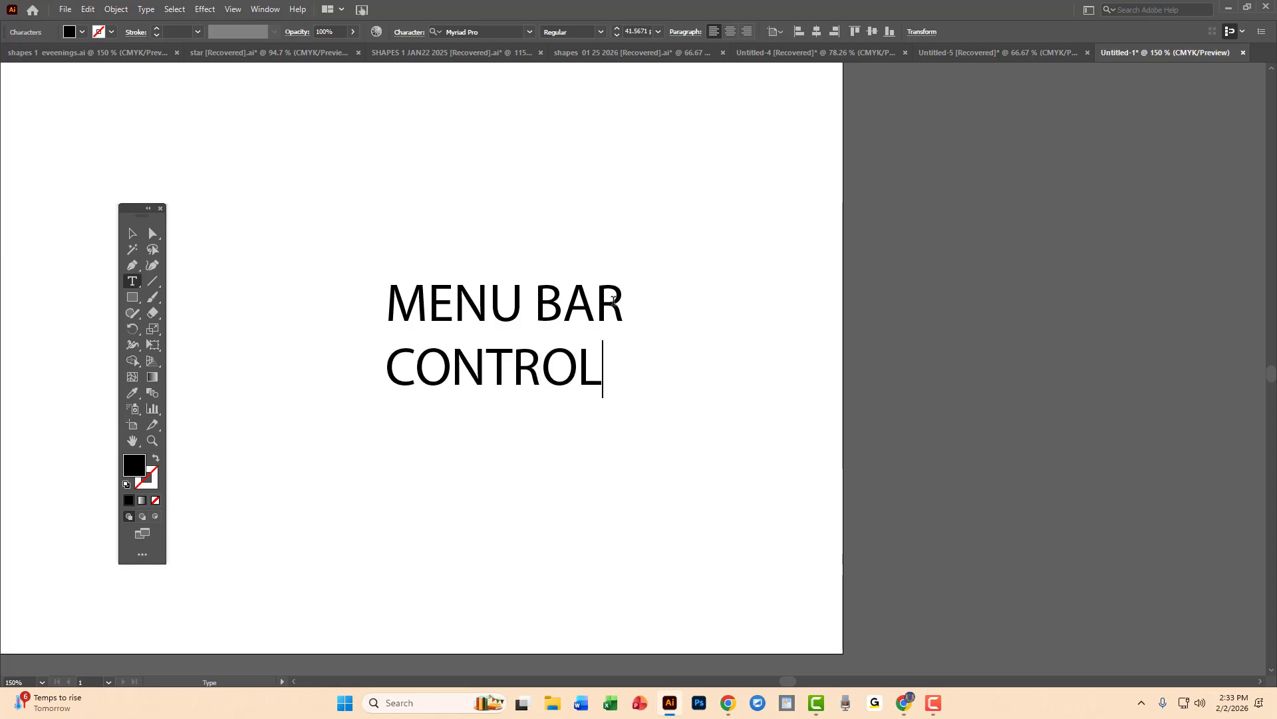
pyautogui.write(' PAN')
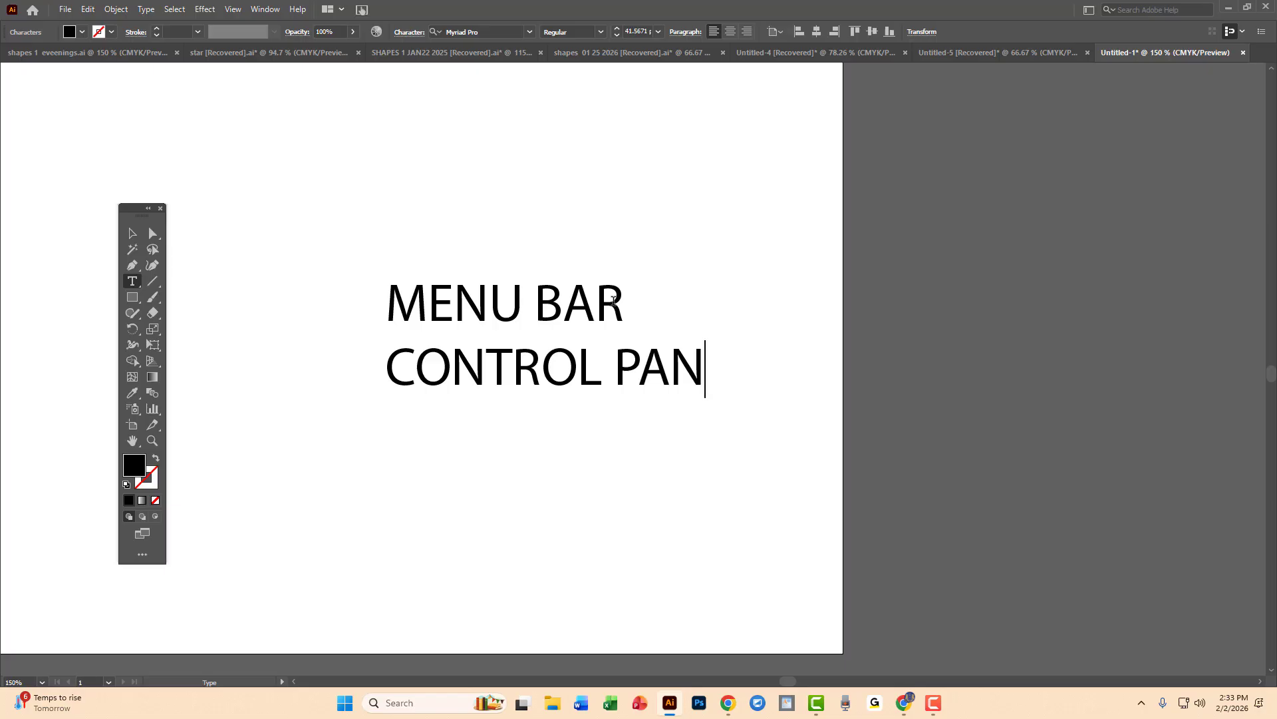
pyautogui.write('EL')
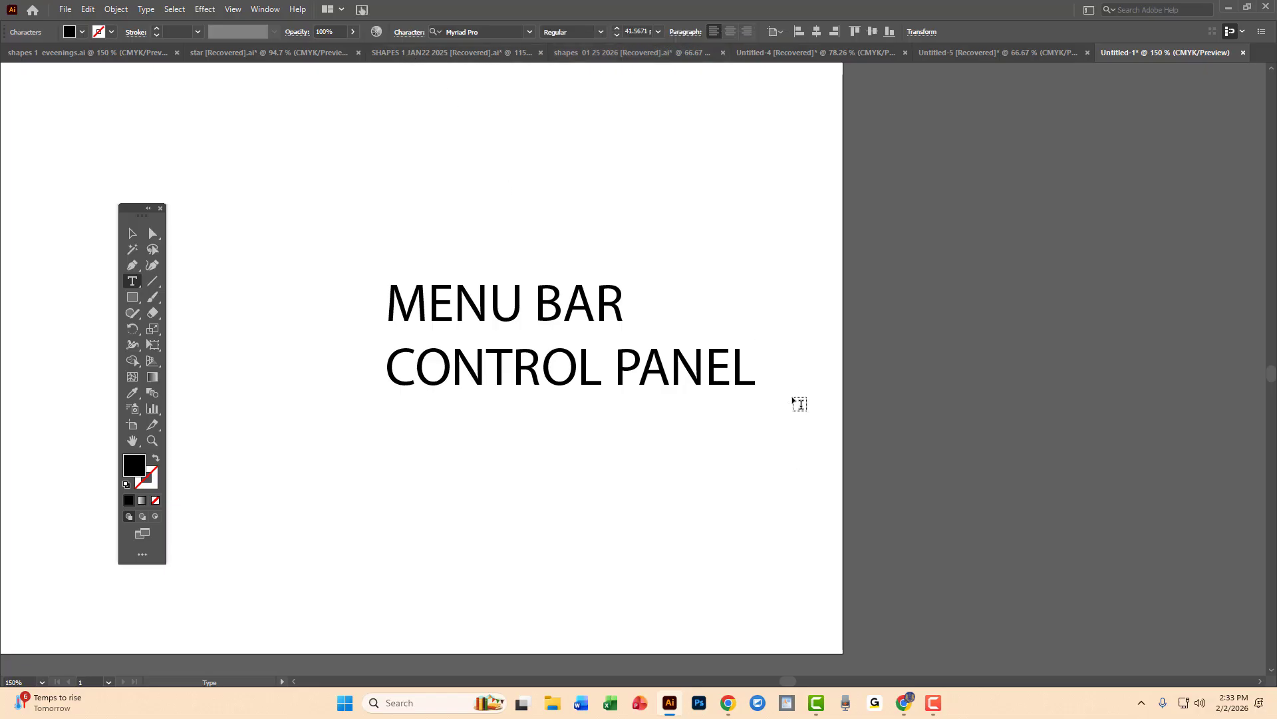
# Add a third line reading "TITLE BAR" below CONTROL PANEL in the text object.
pyautogui.press('Return')
pyautogui.write('TITL')
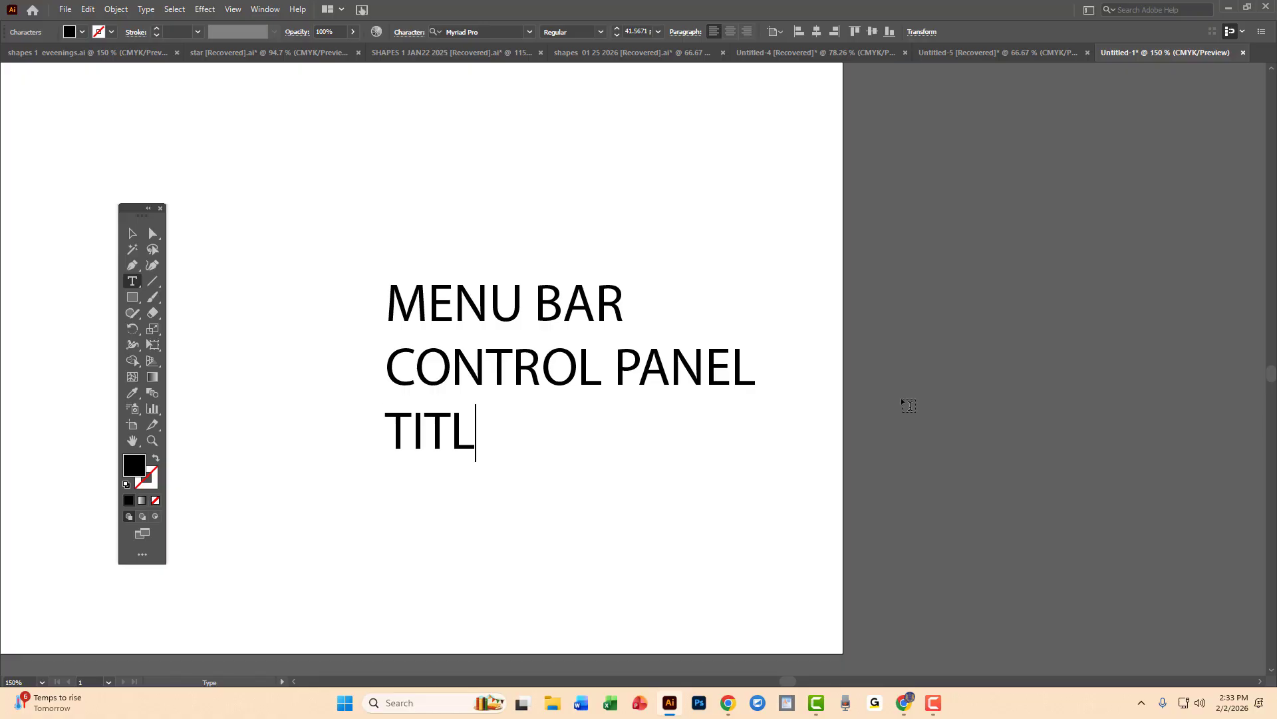
pyautogui.write('E B')
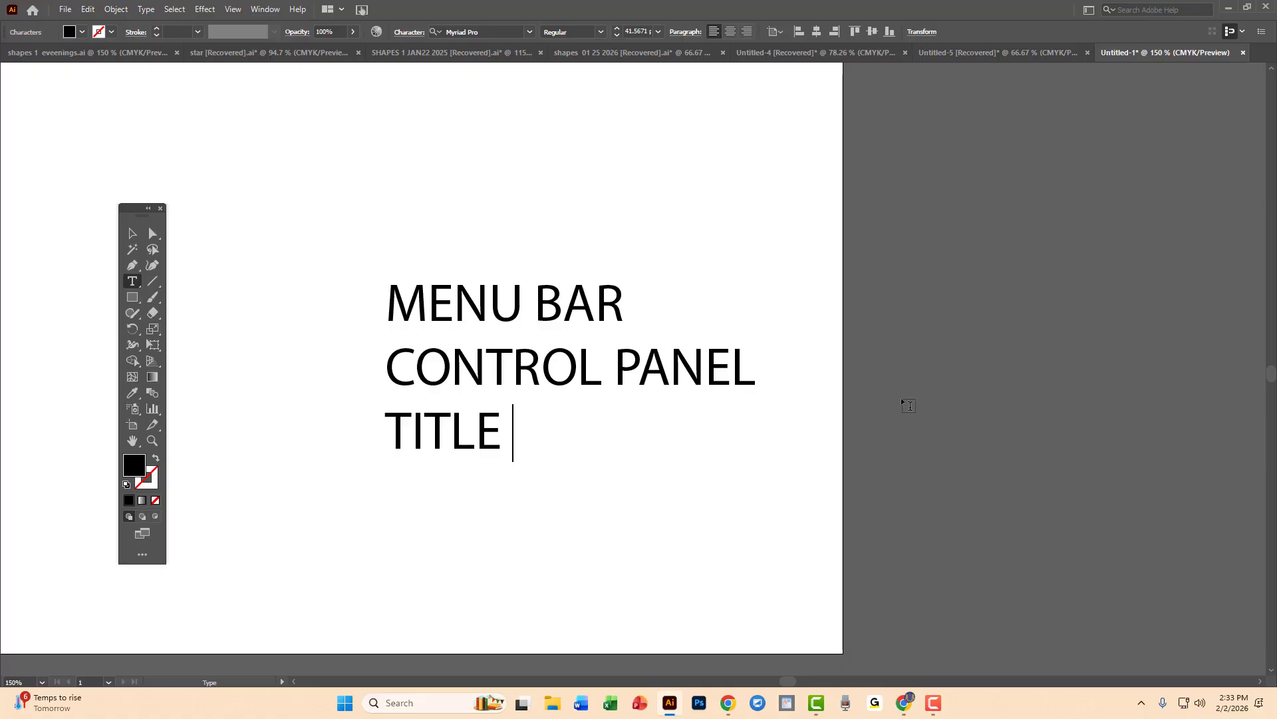
pyautogui.write('AR')
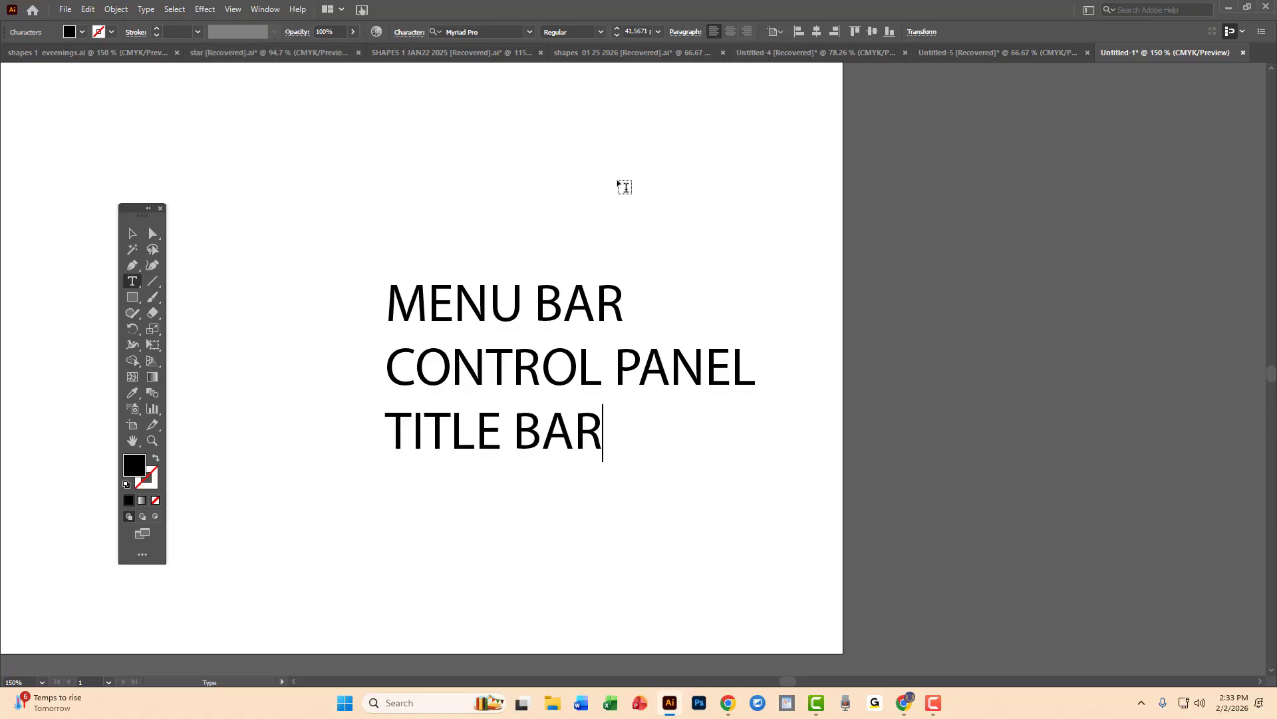
# View the open documents one after another, from the star file through Untitled-5, and return to Untitled-1.
pyautogui.click(229, 53)
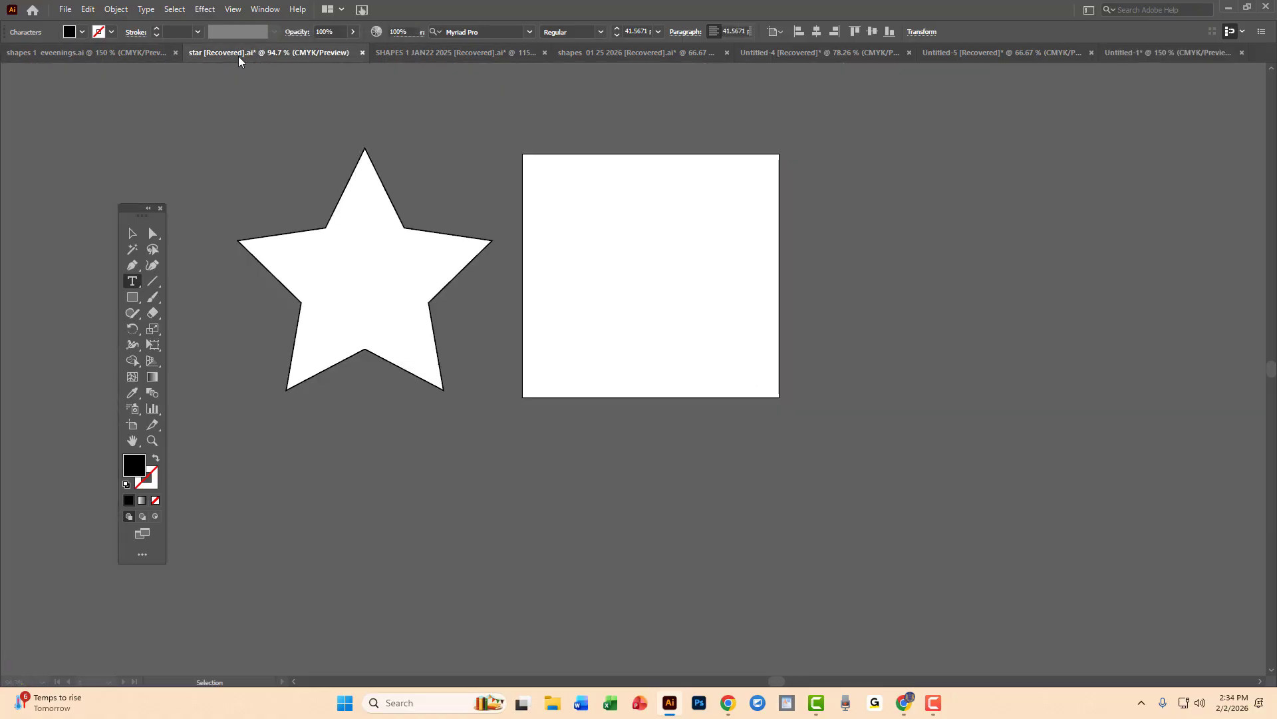
pyautogui.click(466, 57)
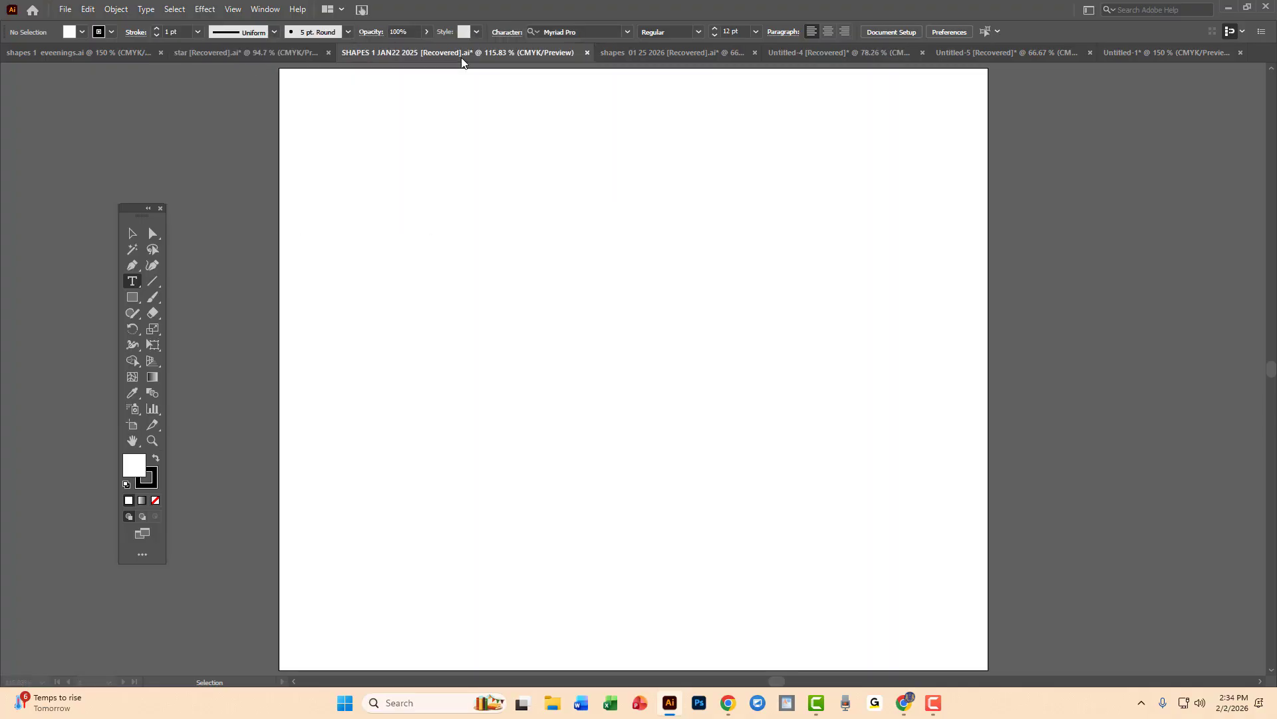
pyautogui.click(658, 53)
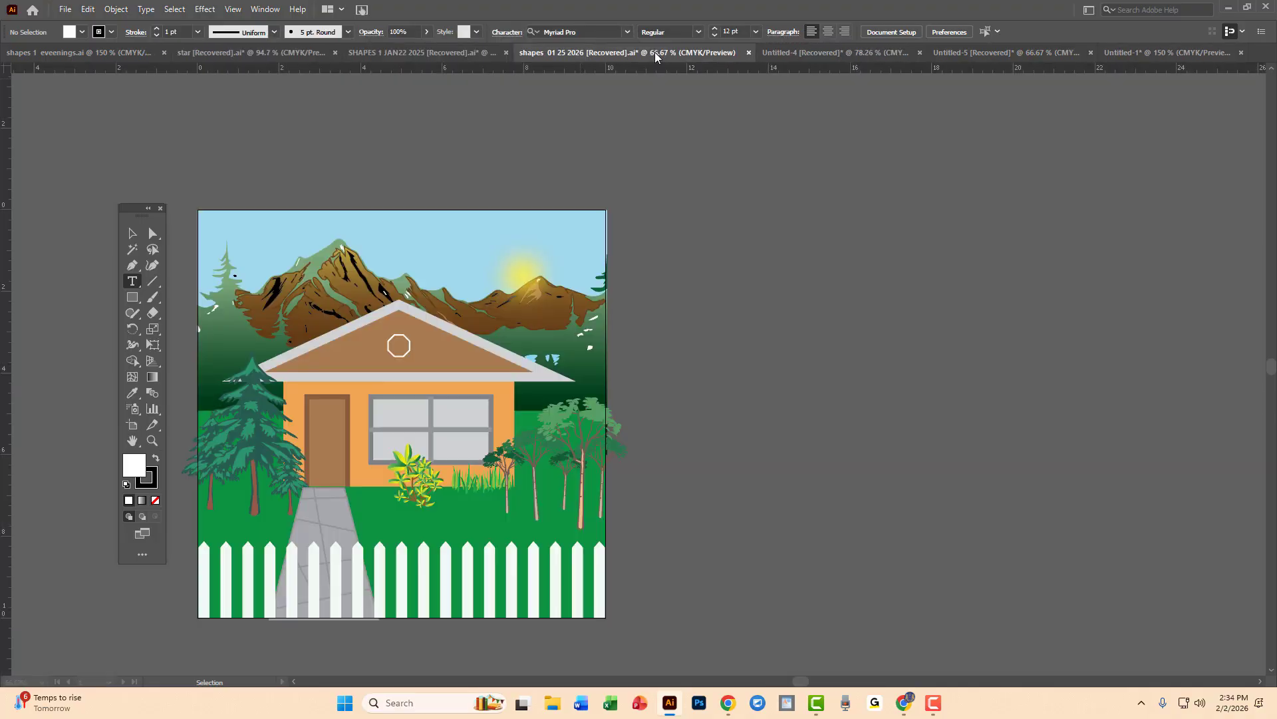
pyautogui.click(817, 56)
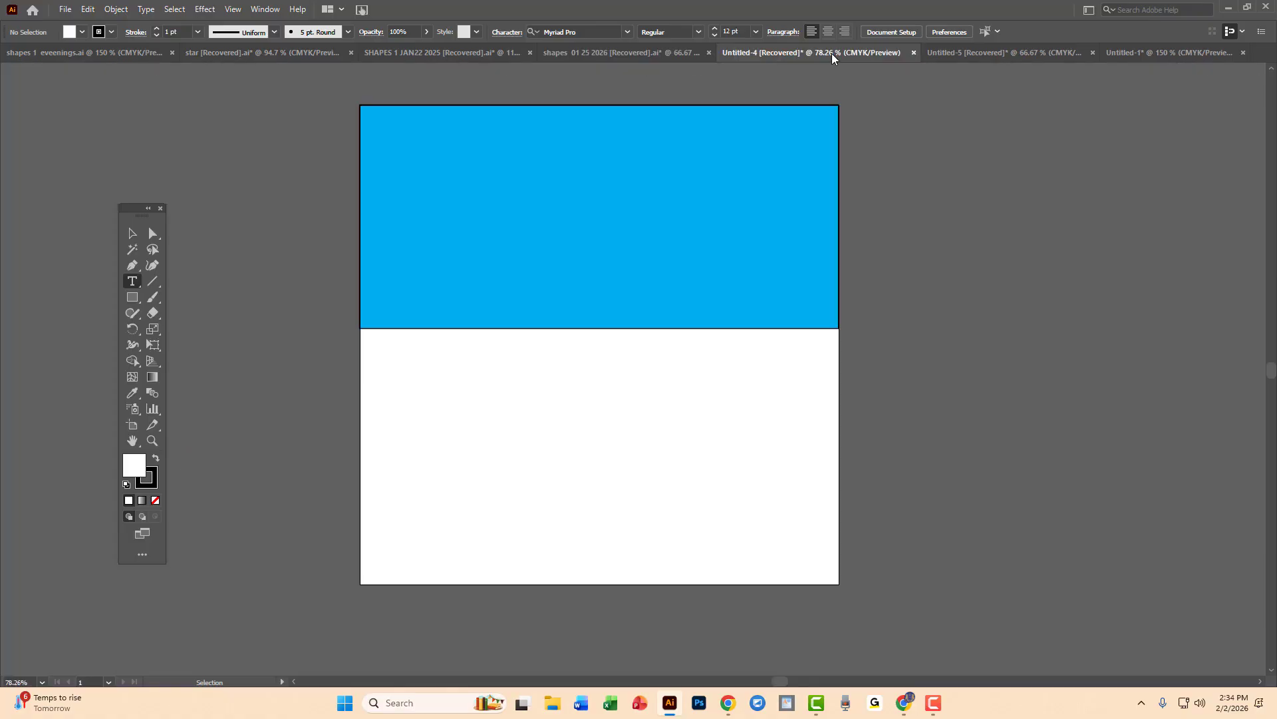
pyautogui.click(1001, 53)
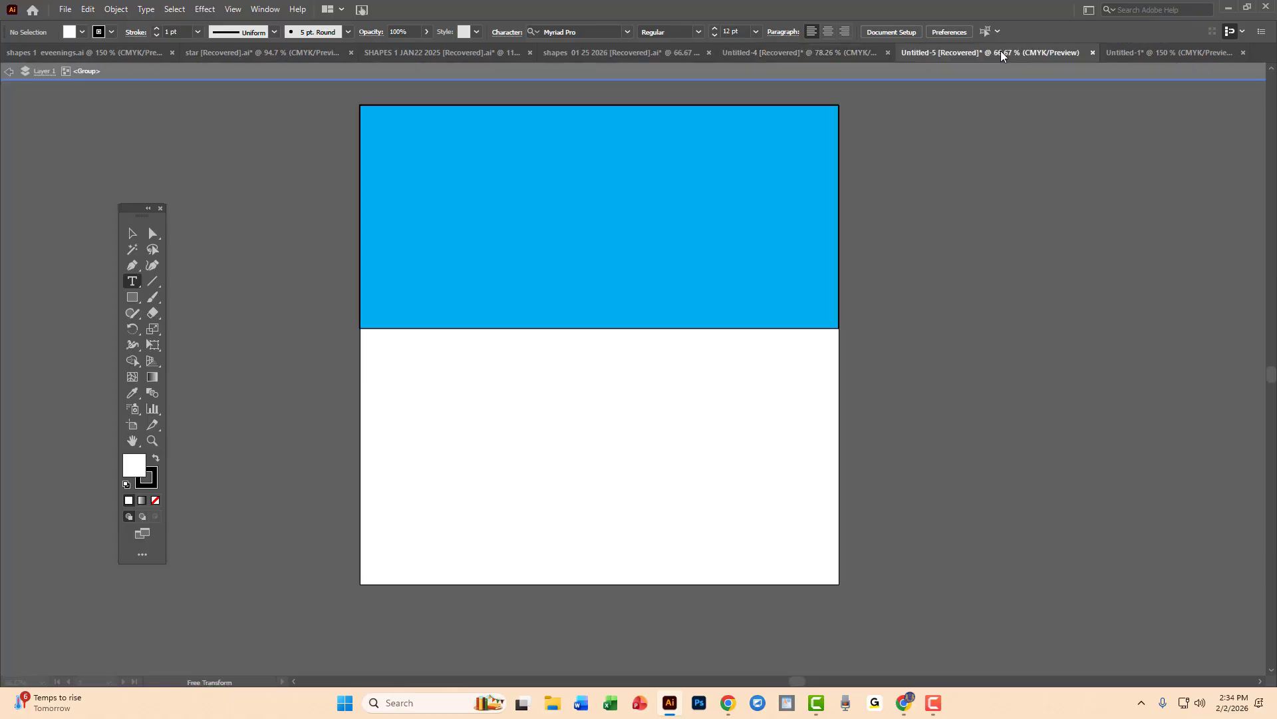
pyautogui.click(1188, 54)
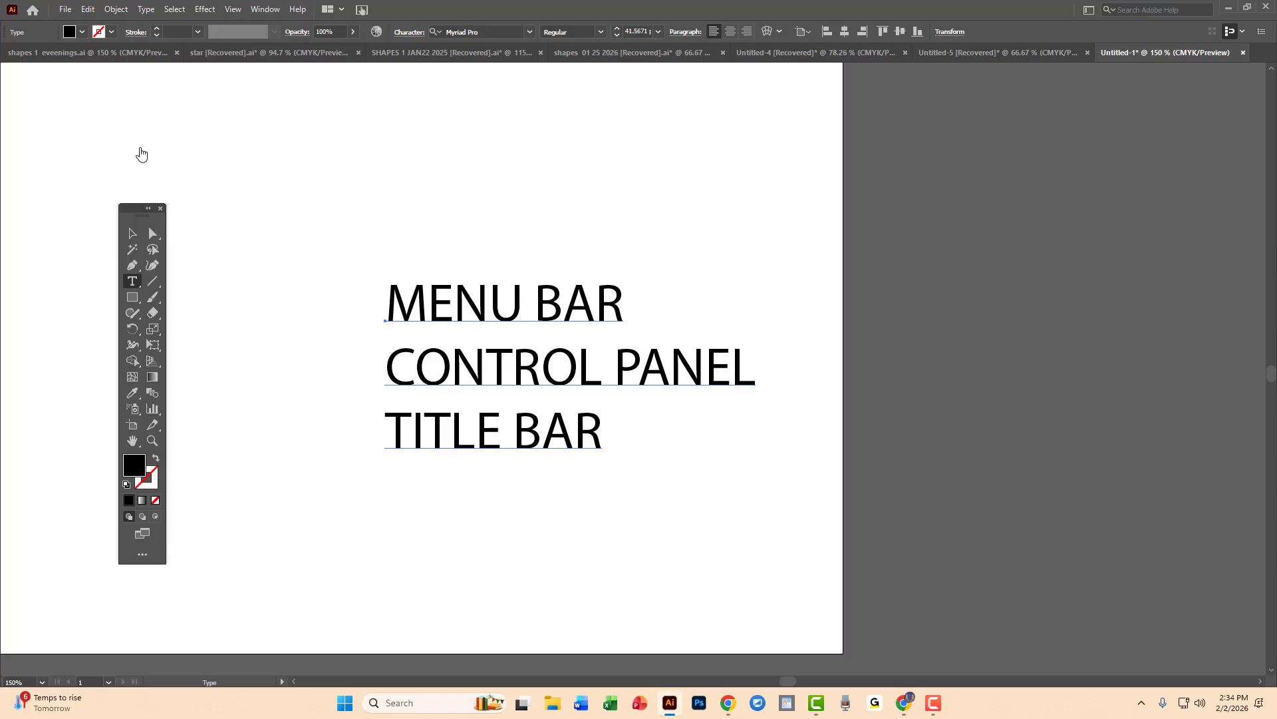
# Move the Tools panel higher beside the text and add a fourth line reading "TOOLS PANEL" below TITLE BAR.
pyautogui.moveTo(146, 215); pyautogui.dragTo(98, 141)
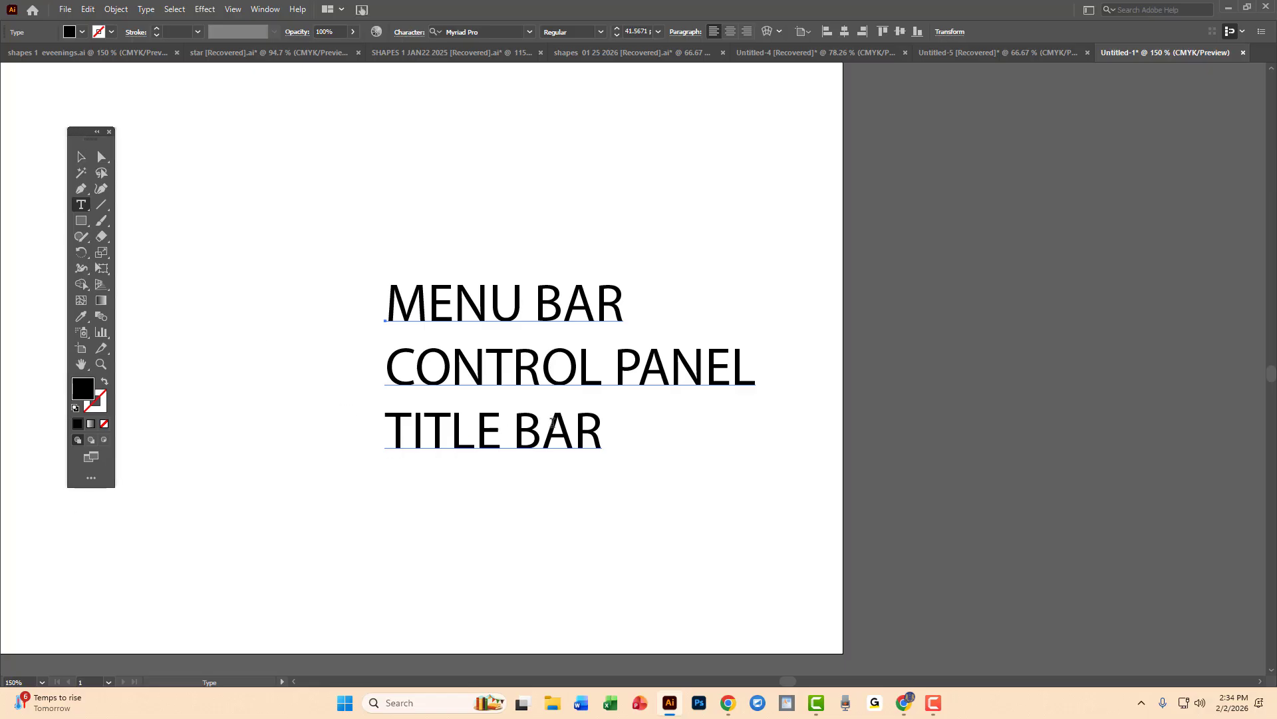
pyautogui.click(599, 431)
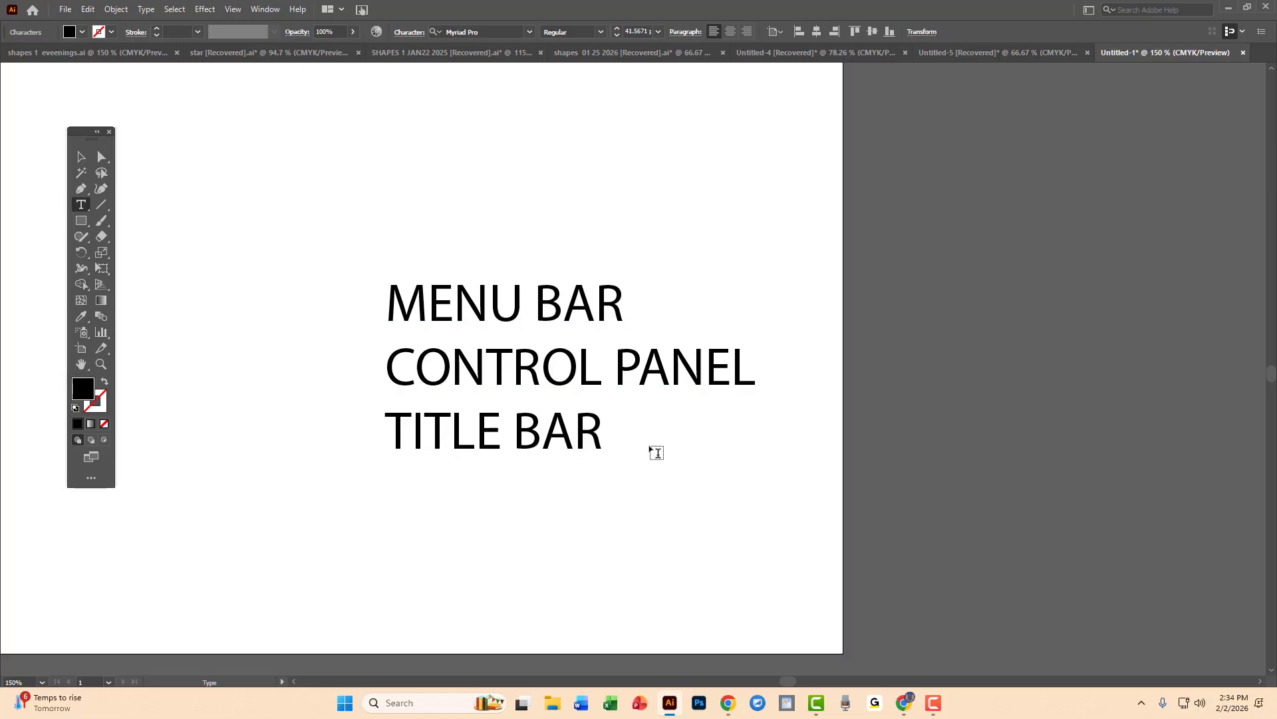
pyautogui.press('Return')
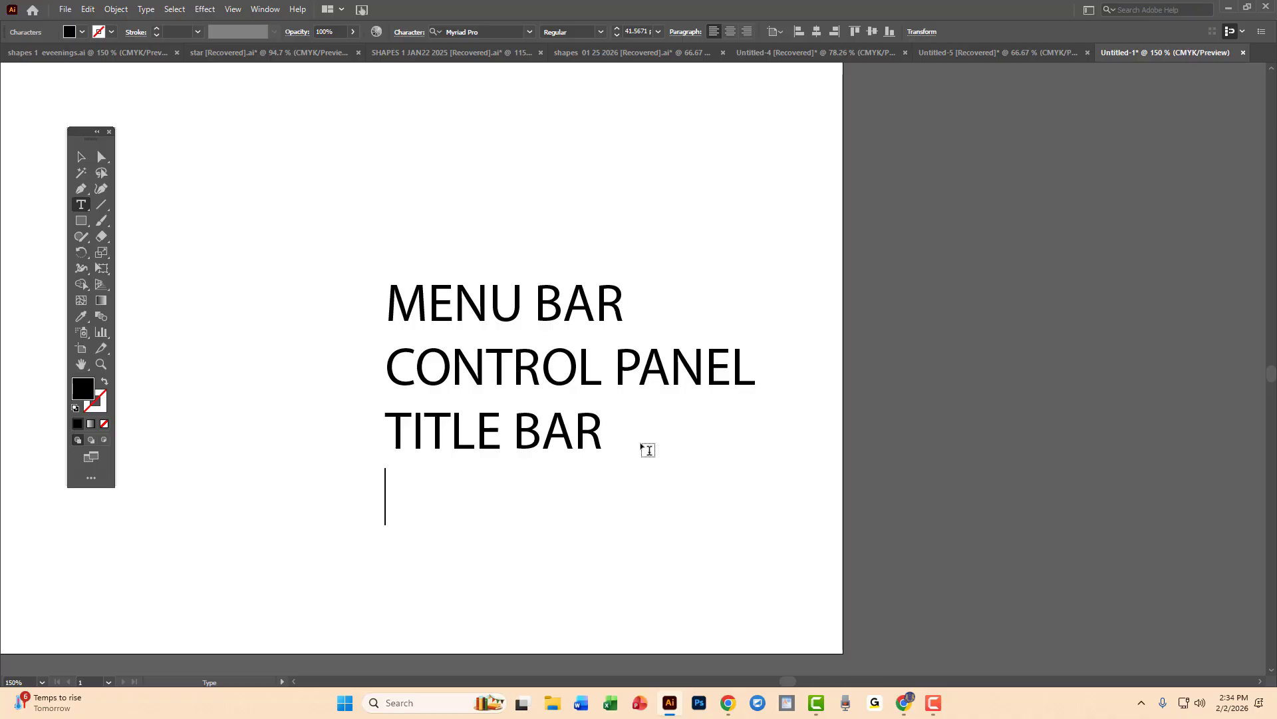
pyautogui.write('TOOLS ')
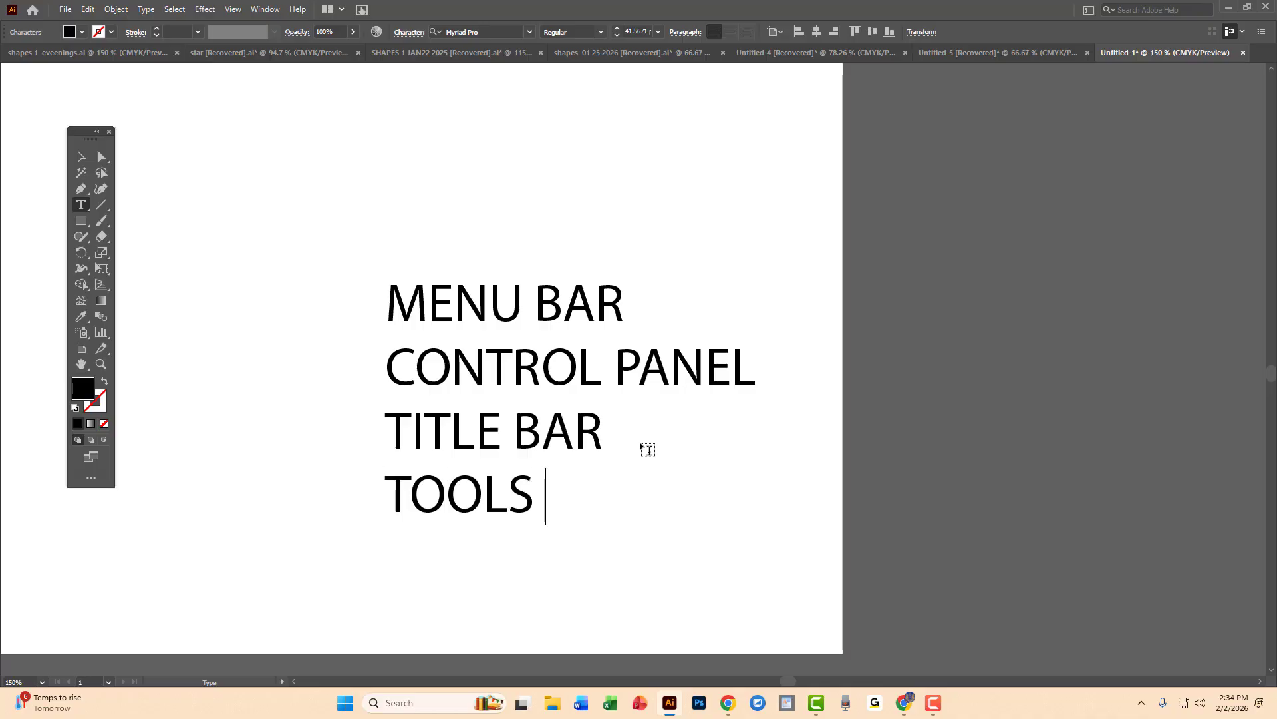
pyautogui.write('PANEL')
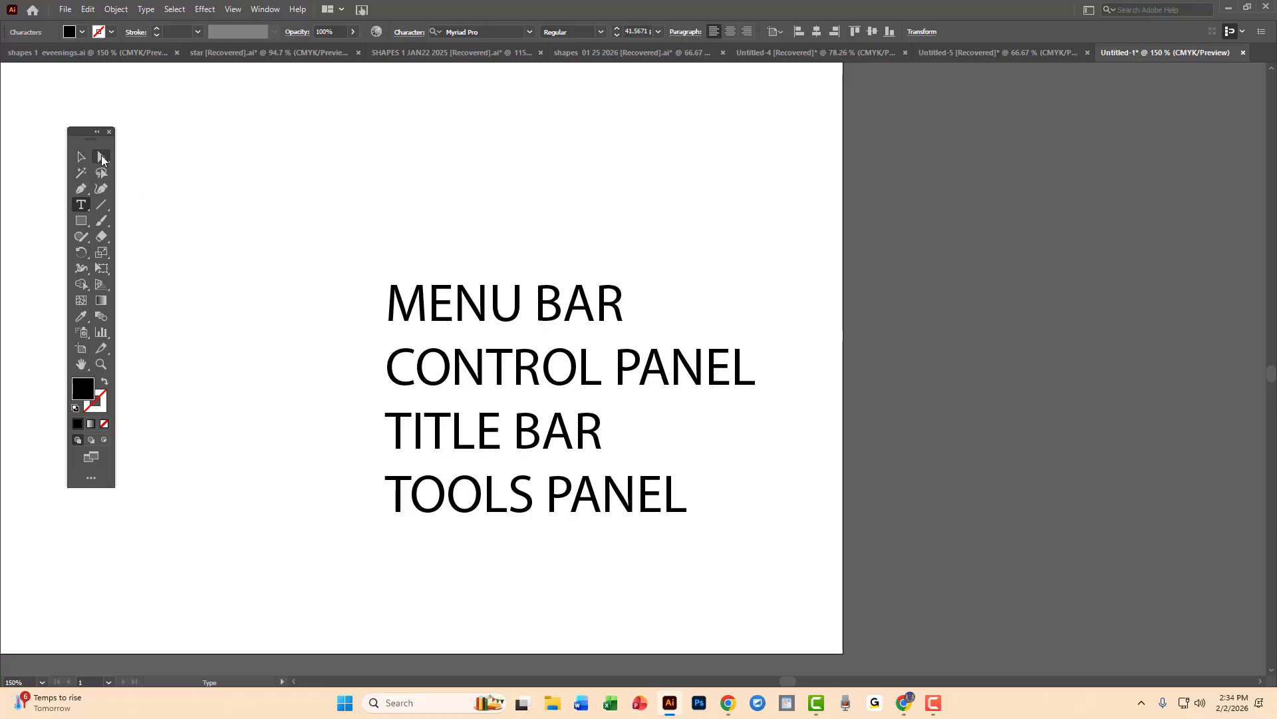
# Show the shape tools grouped with the Rectangle tool and switch the Tools panel between its one-column and two-column layouts.
pyautogui.click(83, 222)
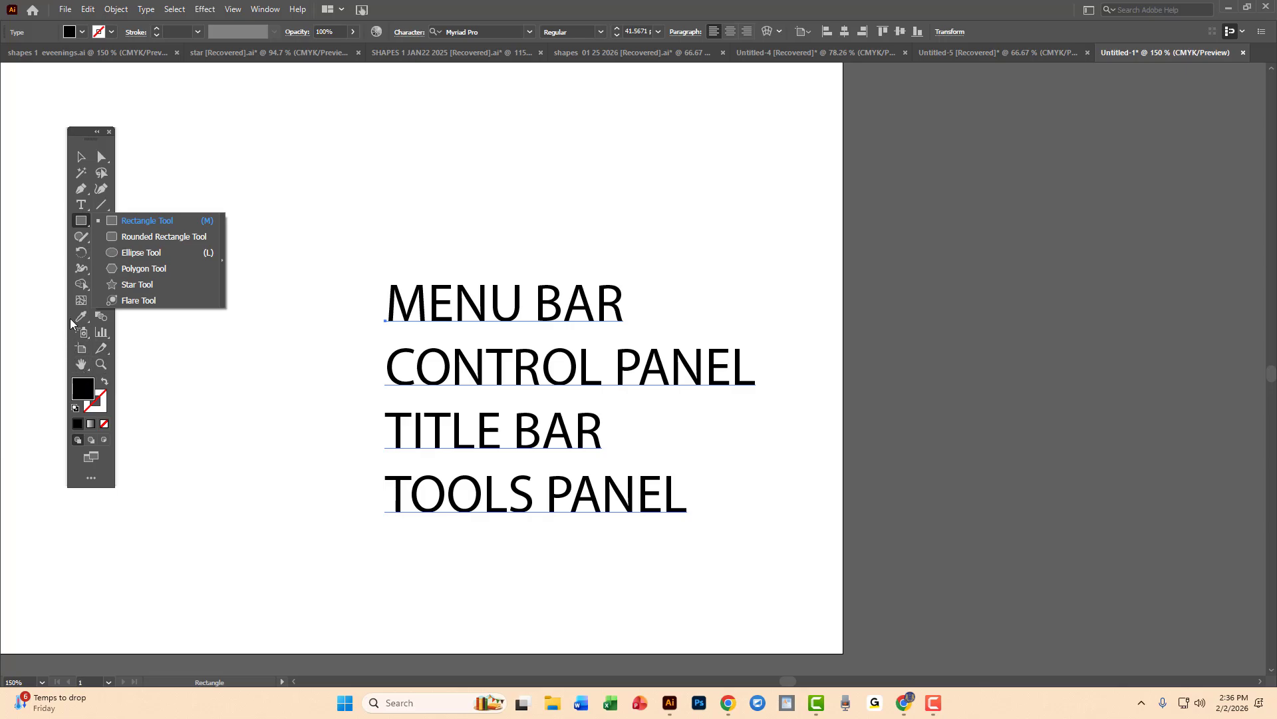
pyautogui.click(75, 143)
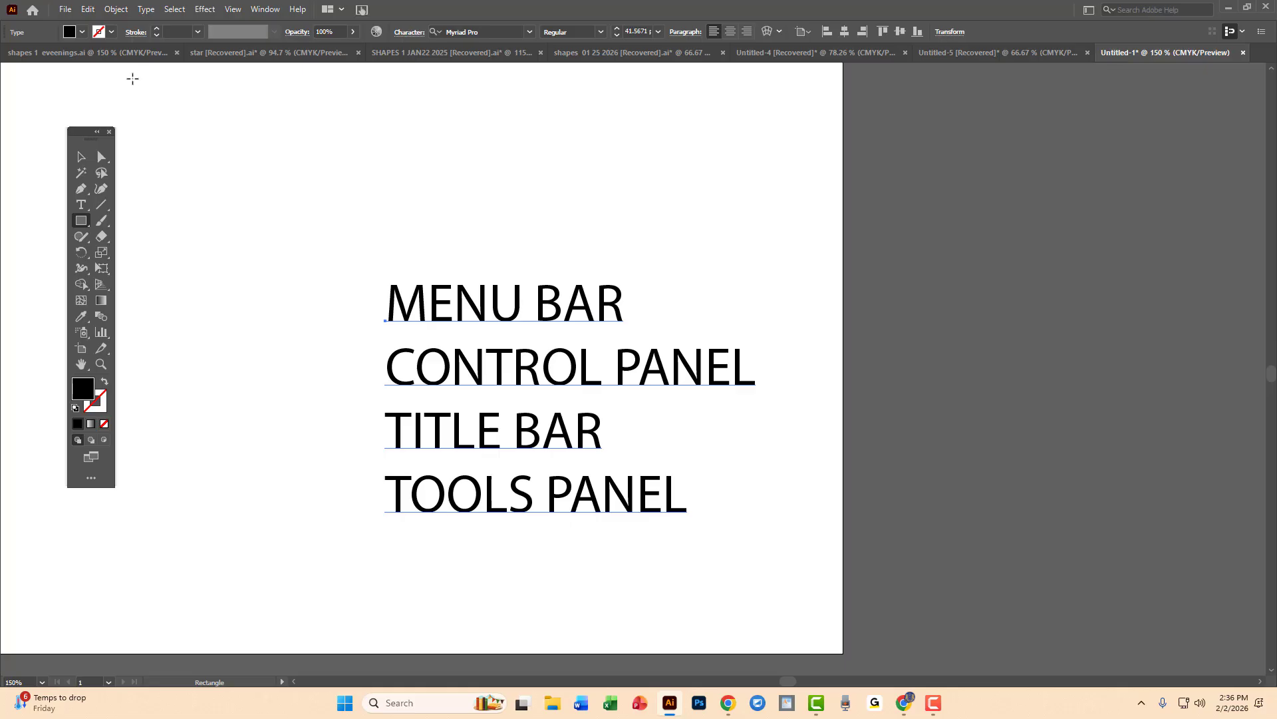
pyautogui.click(97, 136)
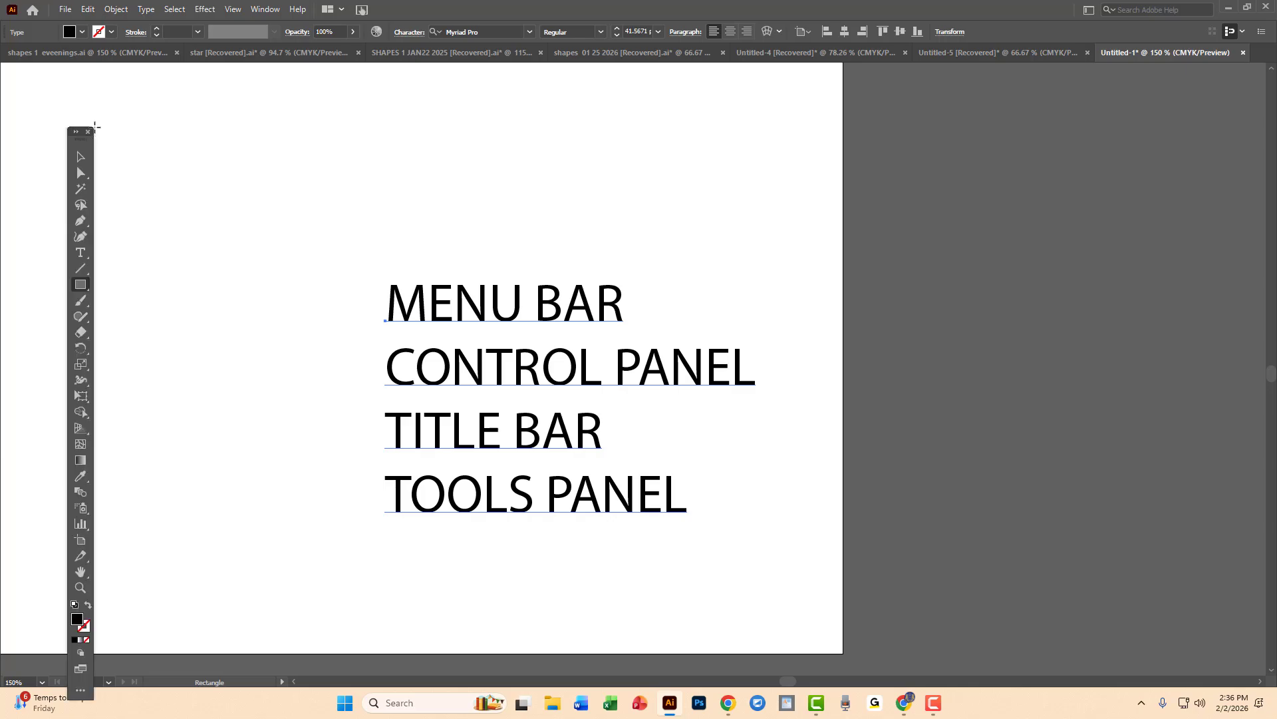
pyautogui.click(537, 395)
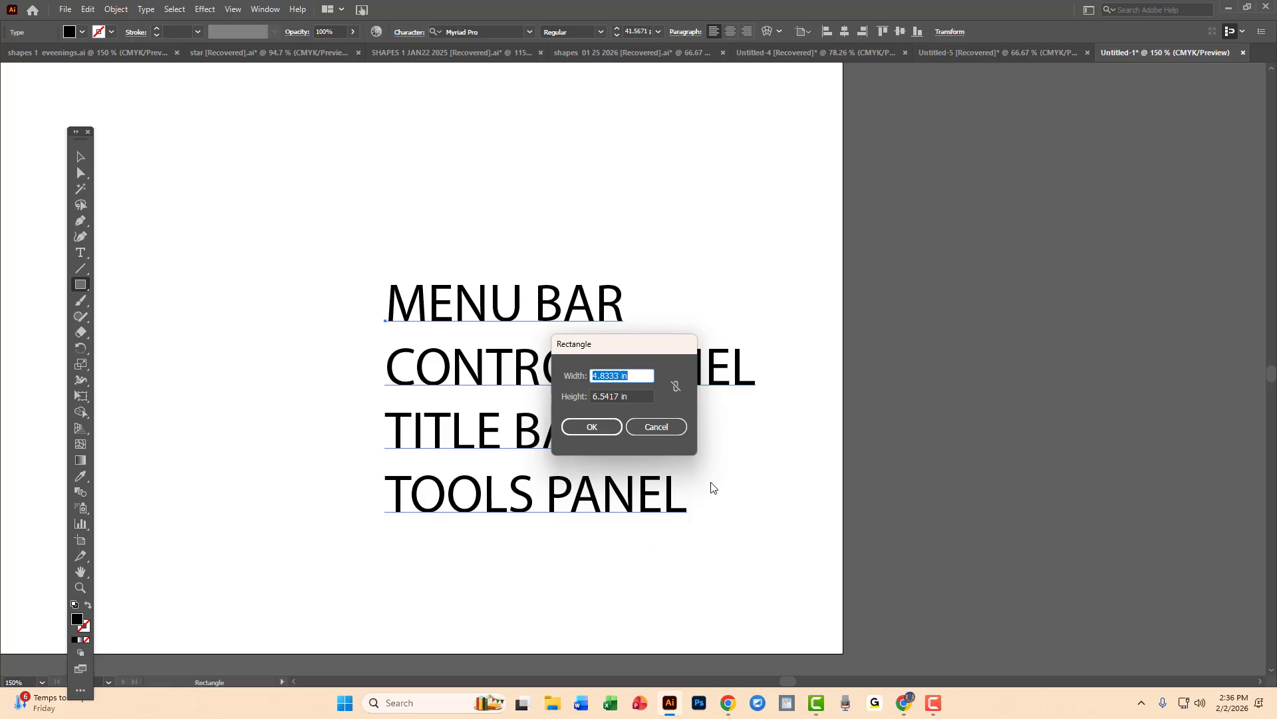
pyautogui.click(657, 423)
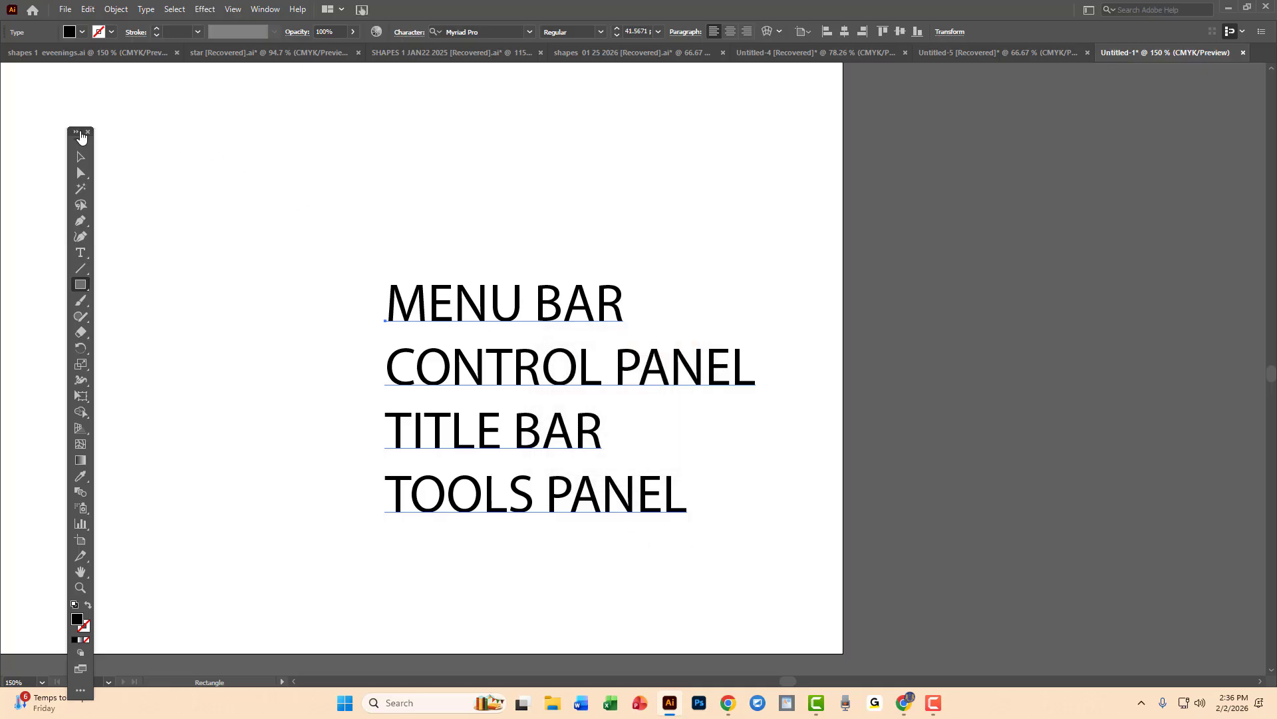
pyautogui.click(79, 133)
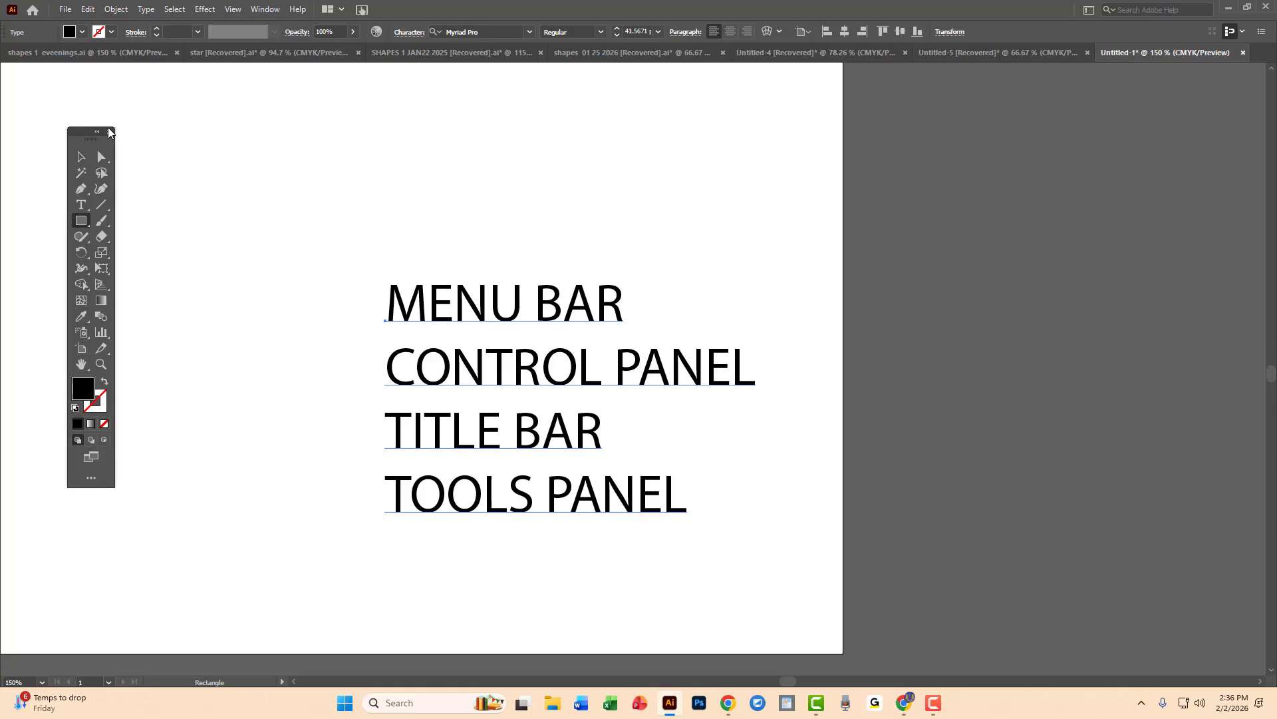
pyautogui.click(97, 133)
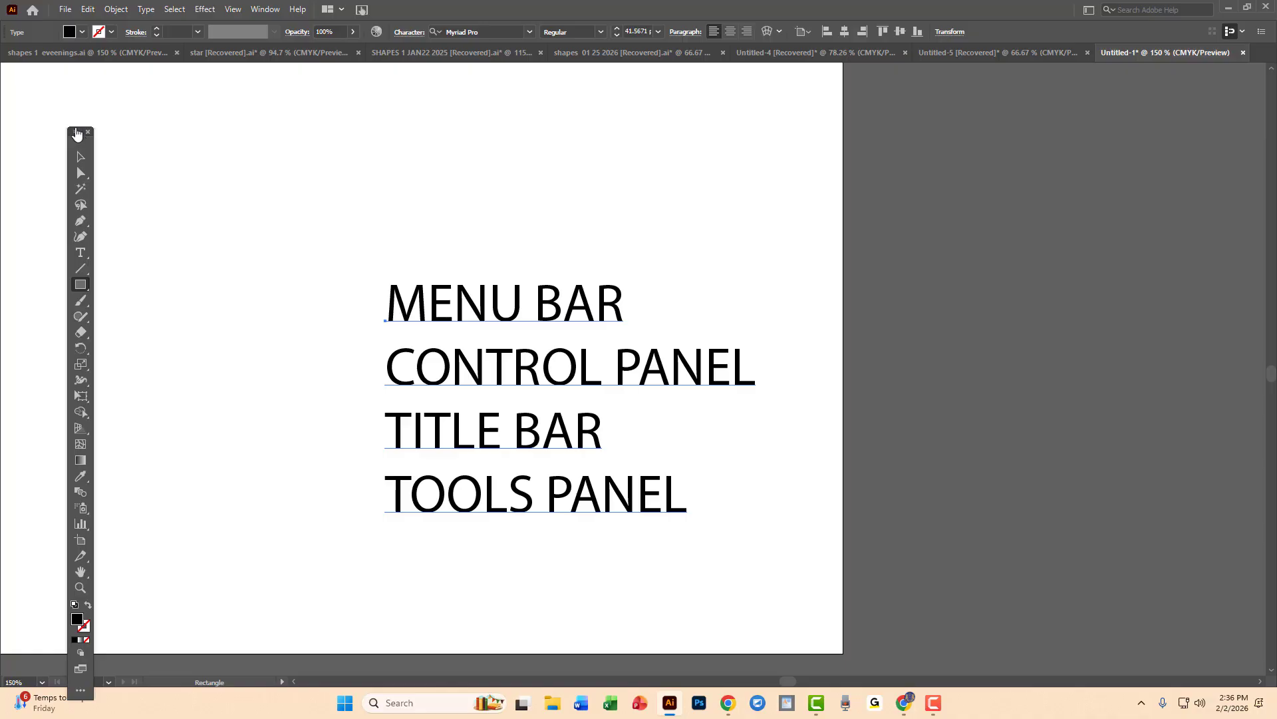
pyautogui.click(76, 132)
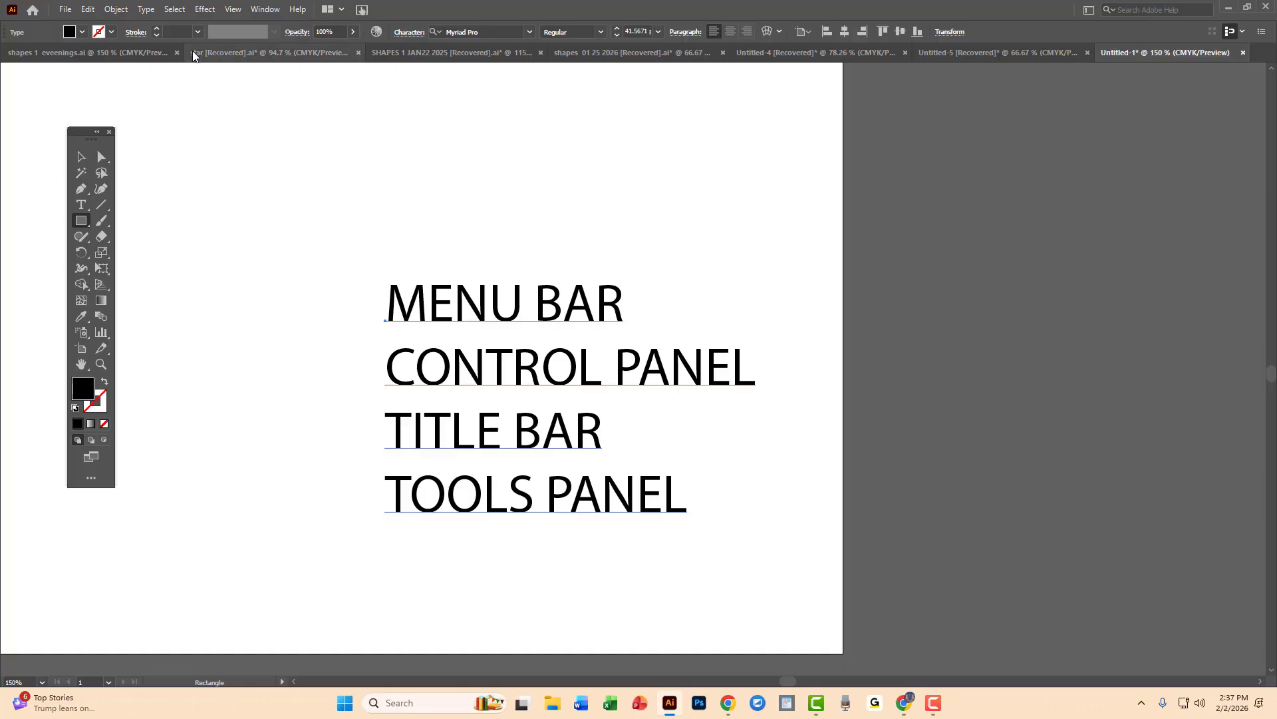
# Display the Pathfinder panel and place it floating on the canvas beside the artboard.
pyautogui.click(273, 10)
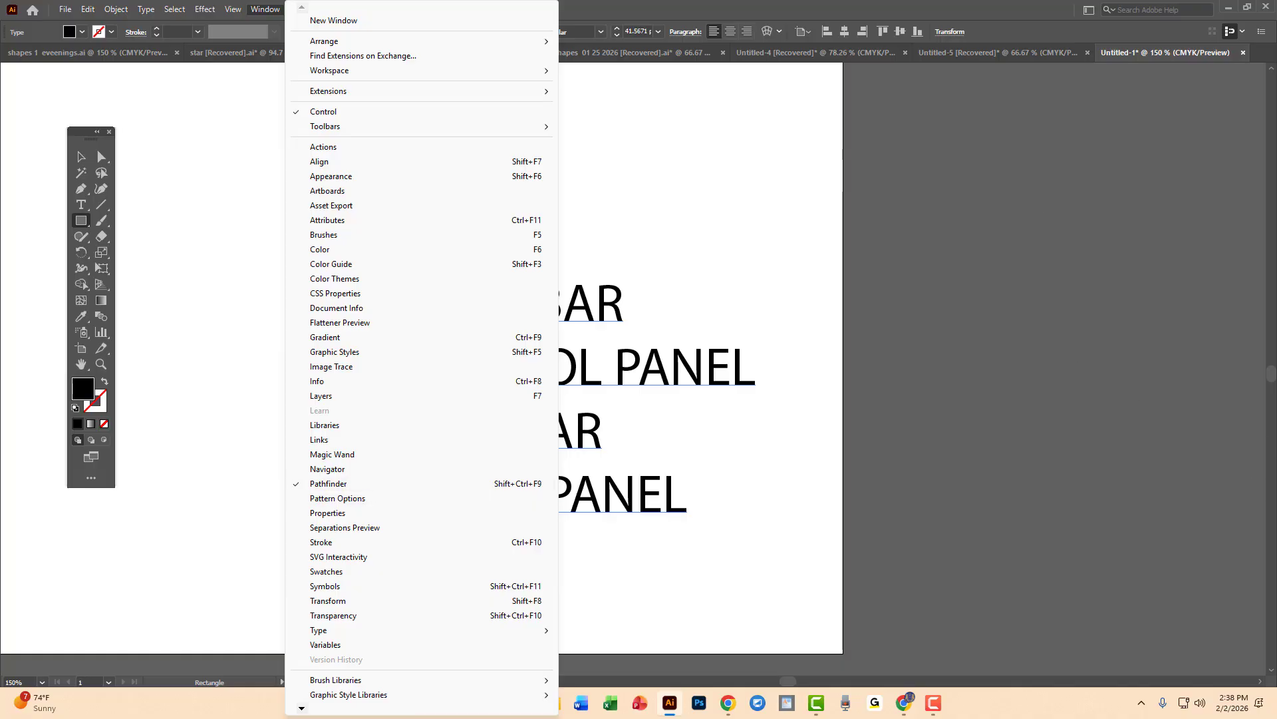
pyautogui.press('F10')
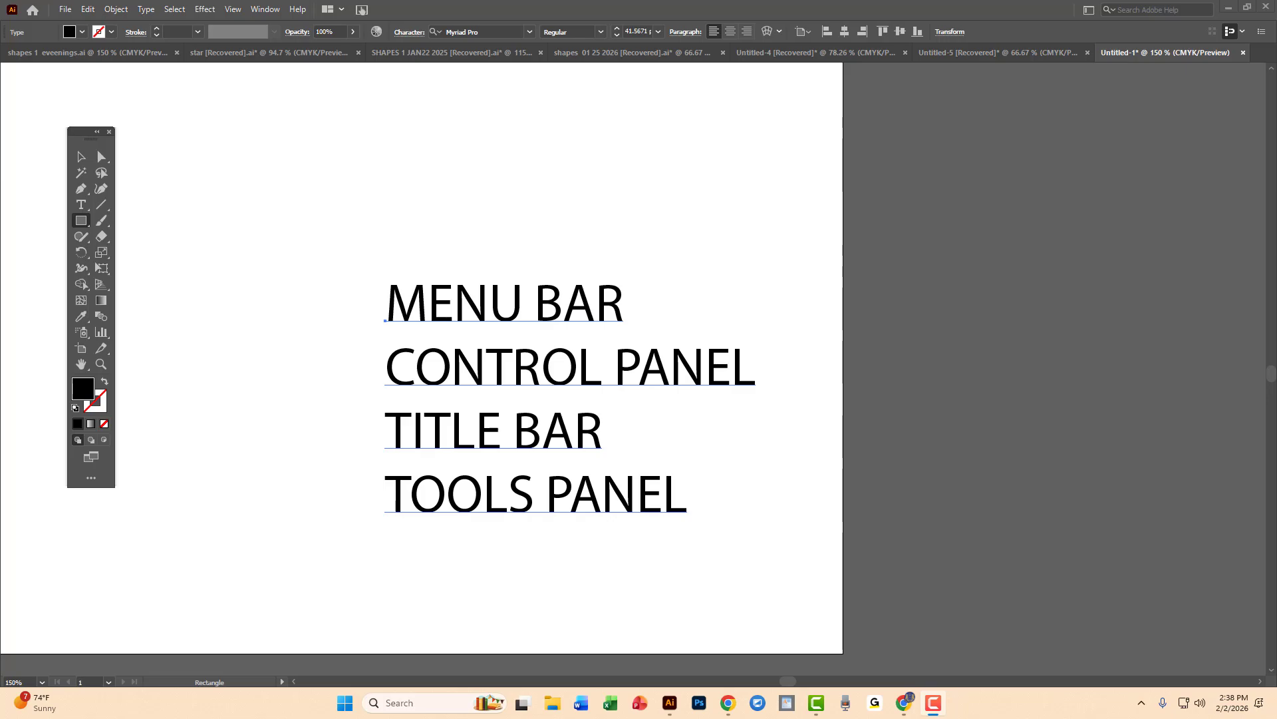
pyautogui.moveTo(1147, 202); pyautogui.dragTo(982, 252)
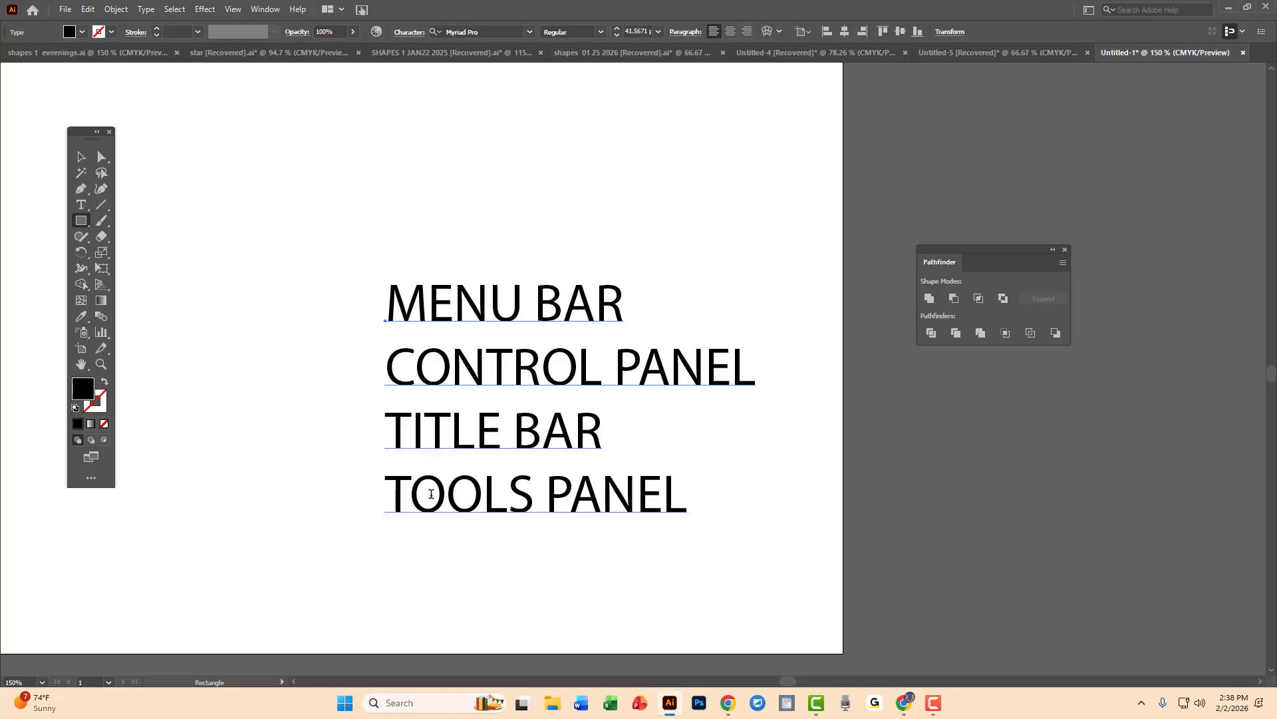
# Add a fifth line reading "FLOATING PANELS" below TOOLS PANEL in the text object.
pyautogui.press('t')
pyautogui.click(665, 489)
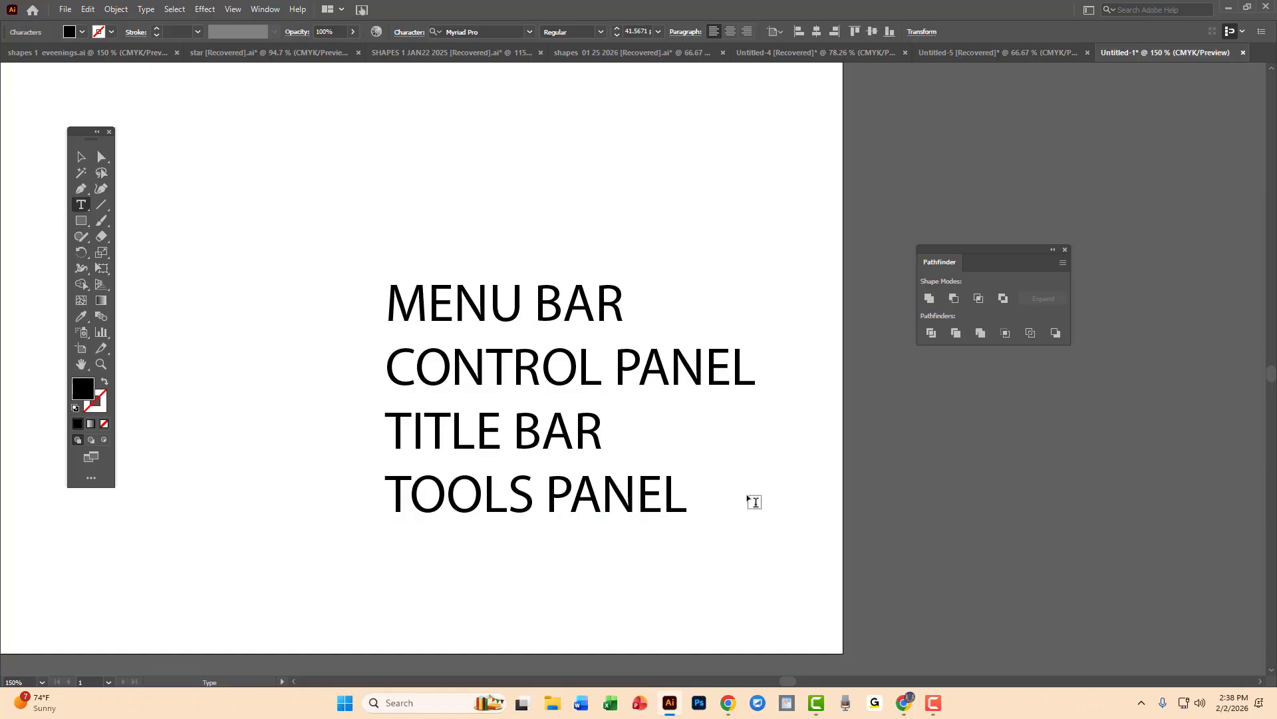
pyautogui.press('Right')
pyautogui.press('Return')
pyautogui.write('FLOATI')
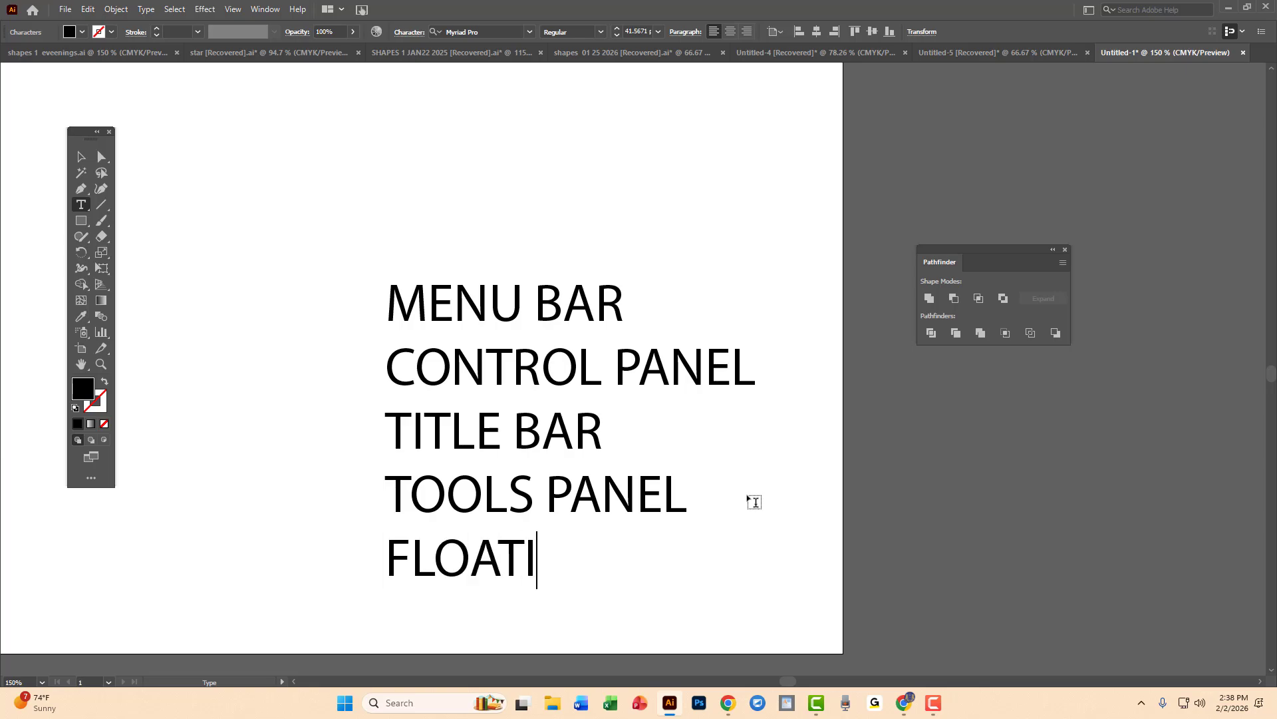
pyautogui.write('NG PA')
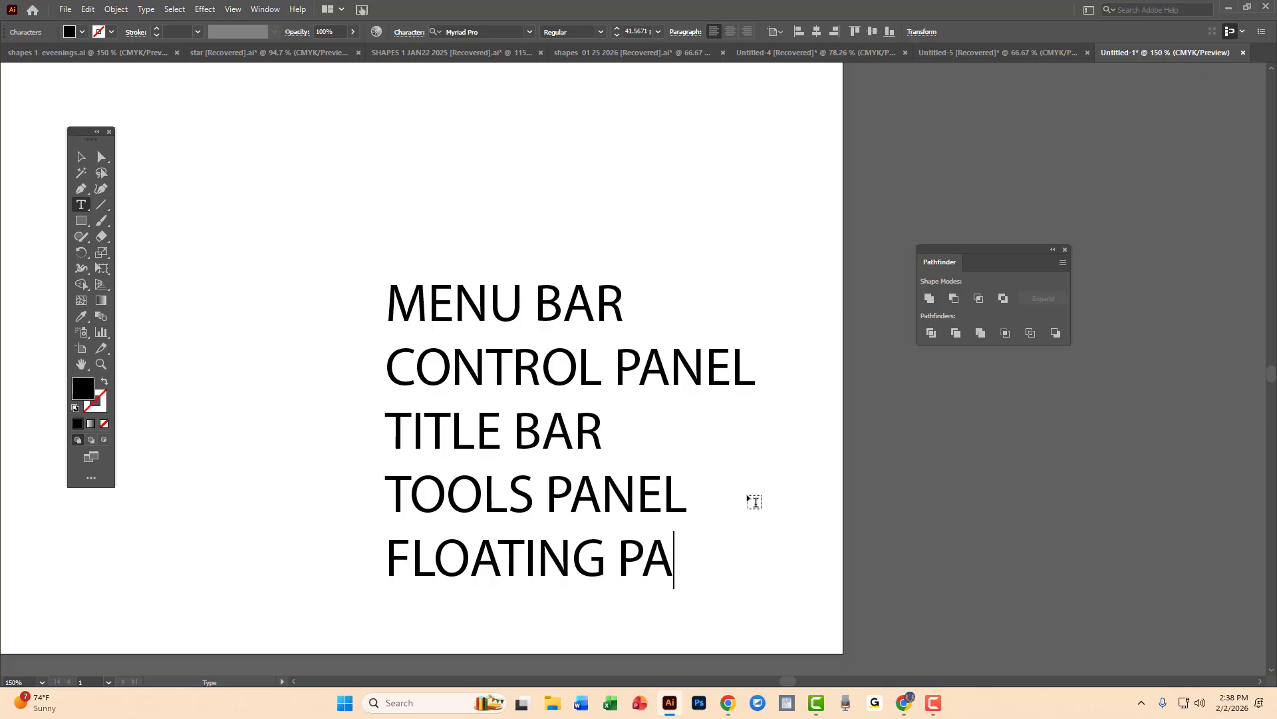
pyautogui.write('NELS')
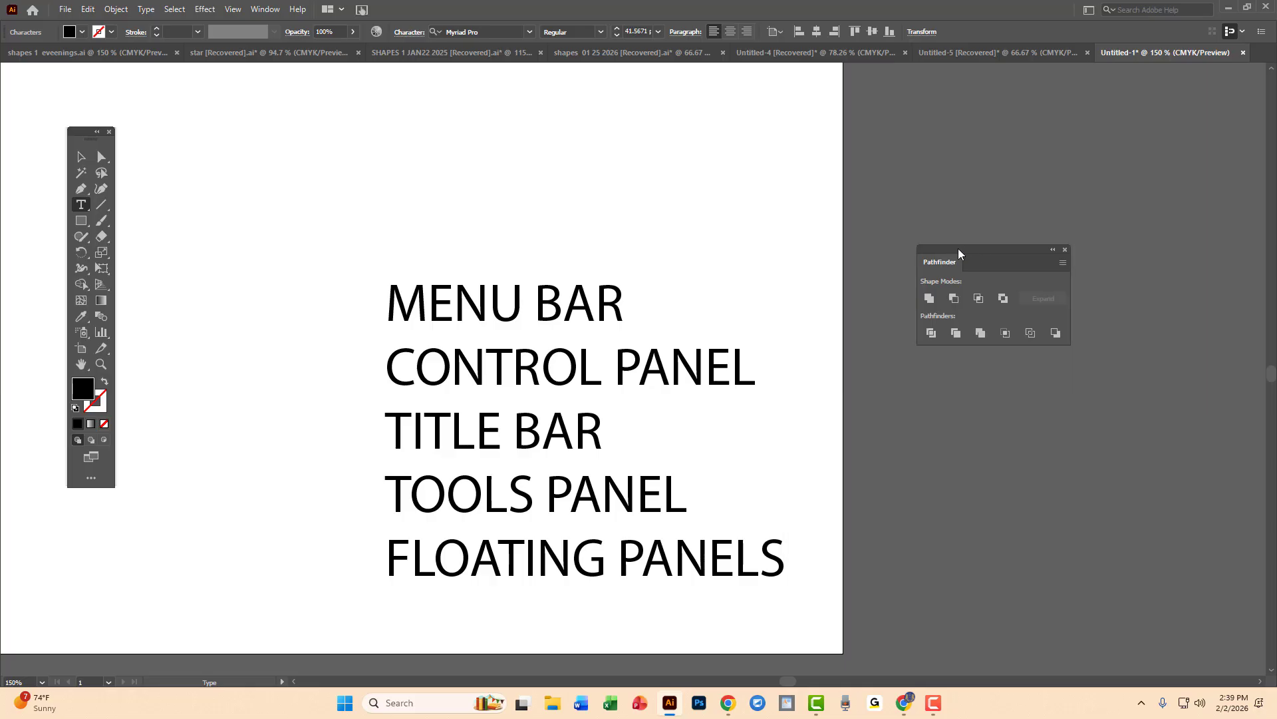
# Move the floating Pathfinder panel over the artboard and back out to the upper part of the empty canvas.
pyautogui.moveTo(958, 248); pyautogui.dragTo(672, 267)
pyautogui.moveTo(766, 271); pyautogui.dragTo(1033, 153)
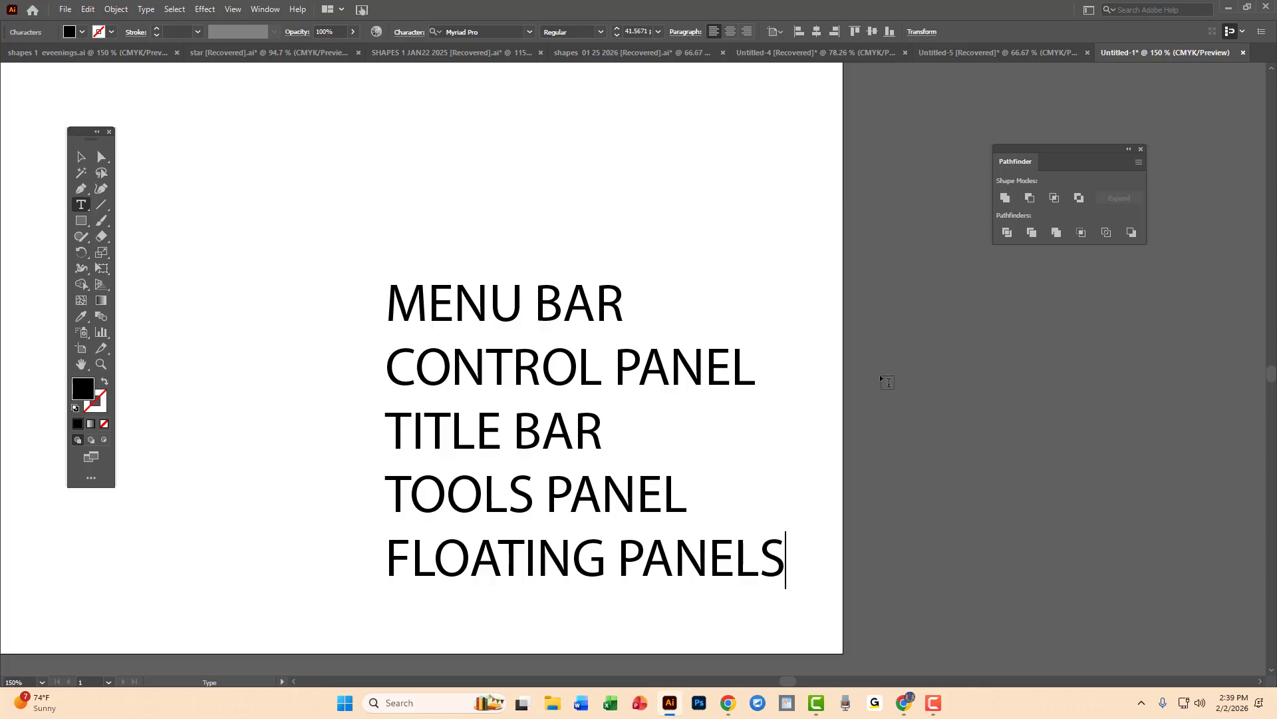
# Examine the artboard at different zoom levels, ending with the whole page centred in view at 50%.
pyautogui.click(101, 364)
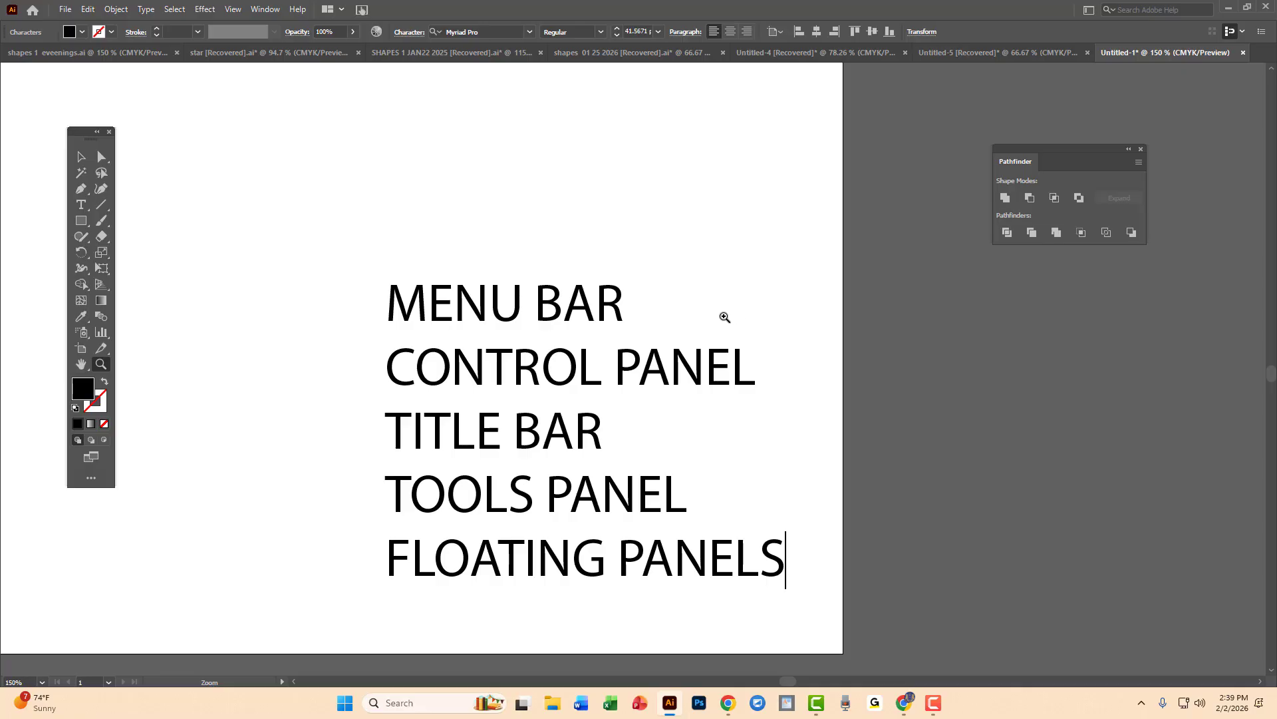
pyautogui.press('space')
pyautogui.write('Z')
pyautogui.keyDown('alt'); pyautogui.click(686, 324); pyautogui.keyUp('alt')
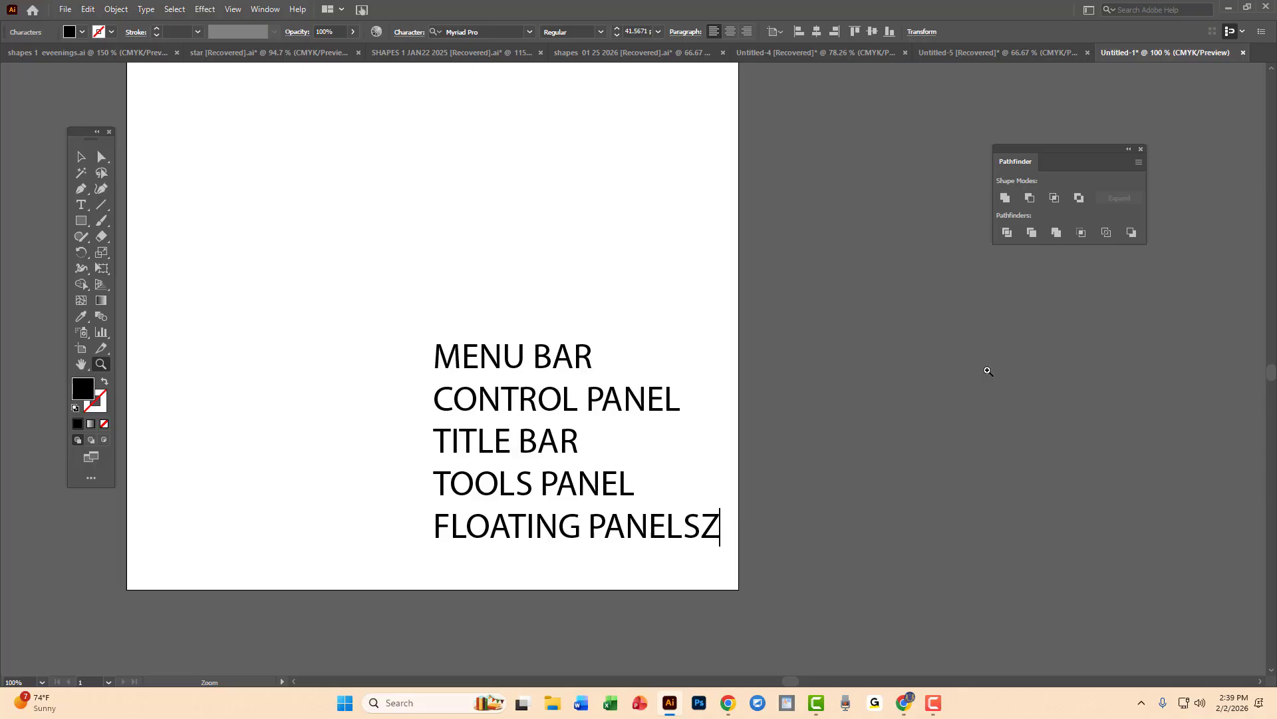
pyautogui.press('BackSpace')
pyautogui.write('Z')
pyautogui.press('BackSpace')
pyautogui.click(804, 420)
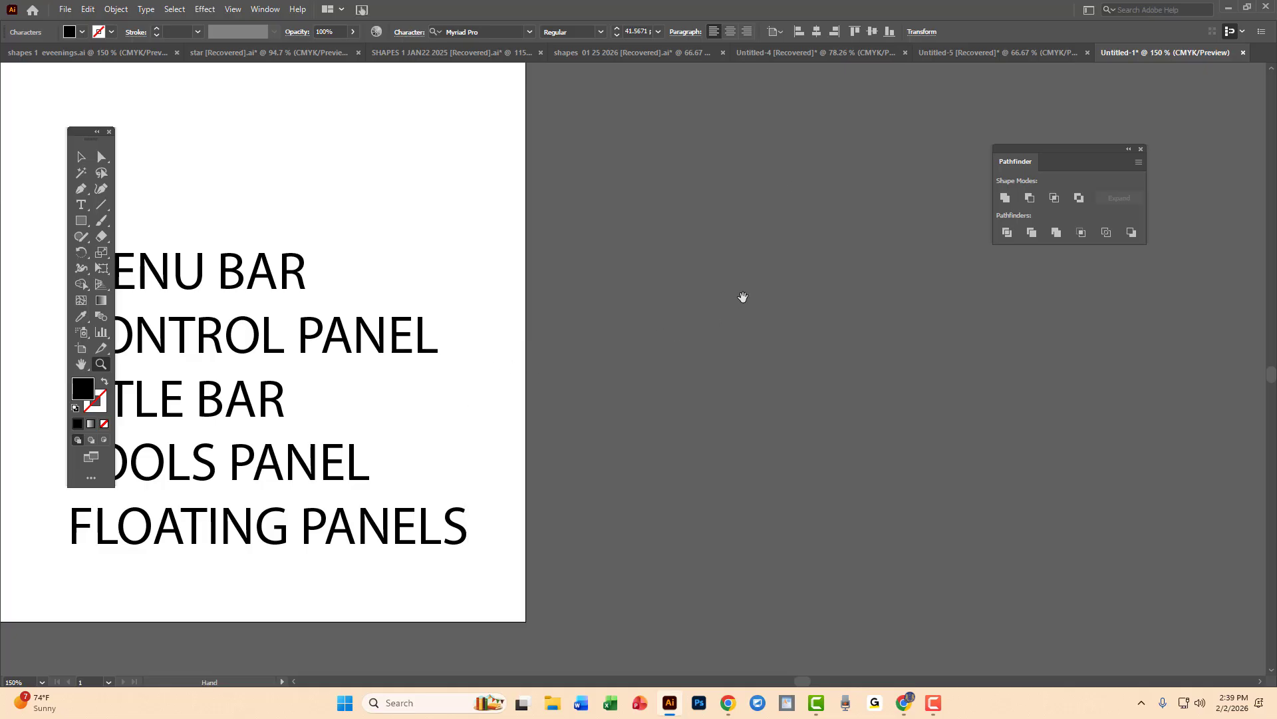
pyautogui.hotkey('ctrl', '0')
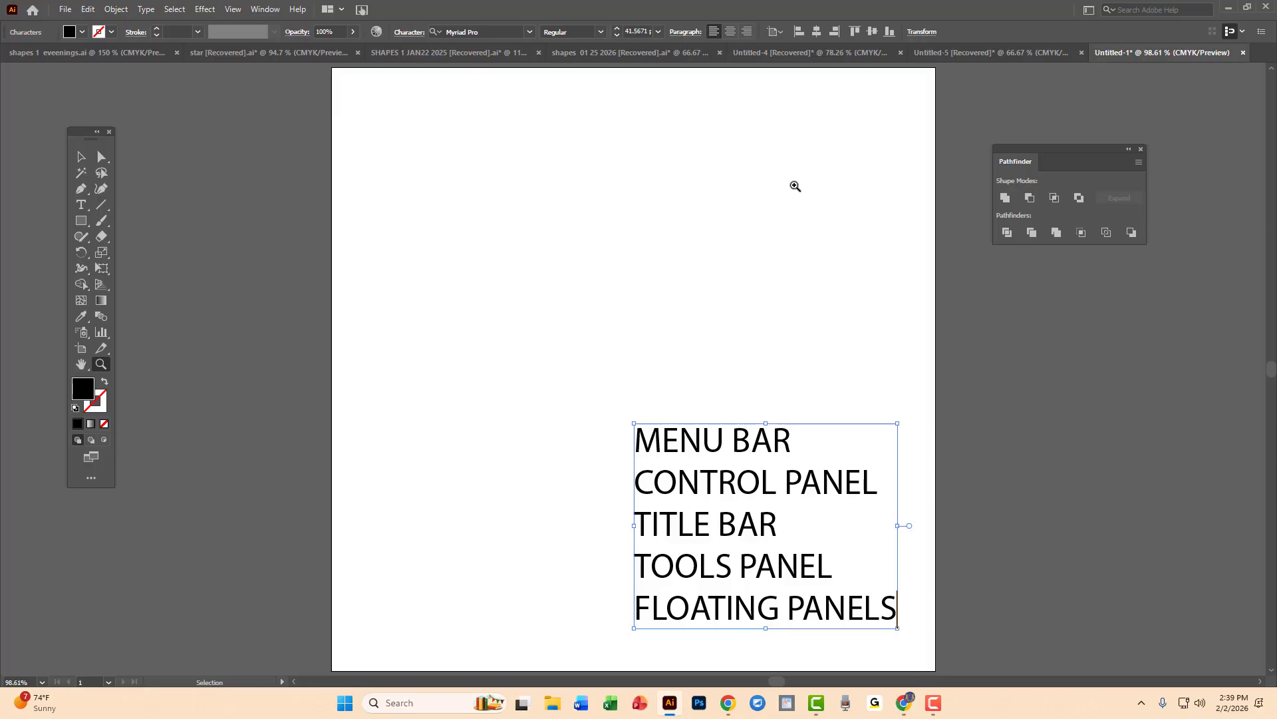
pyautogui.hotkey('ctrl', '-')
pyautogui.hotkey('ctrl', '-')
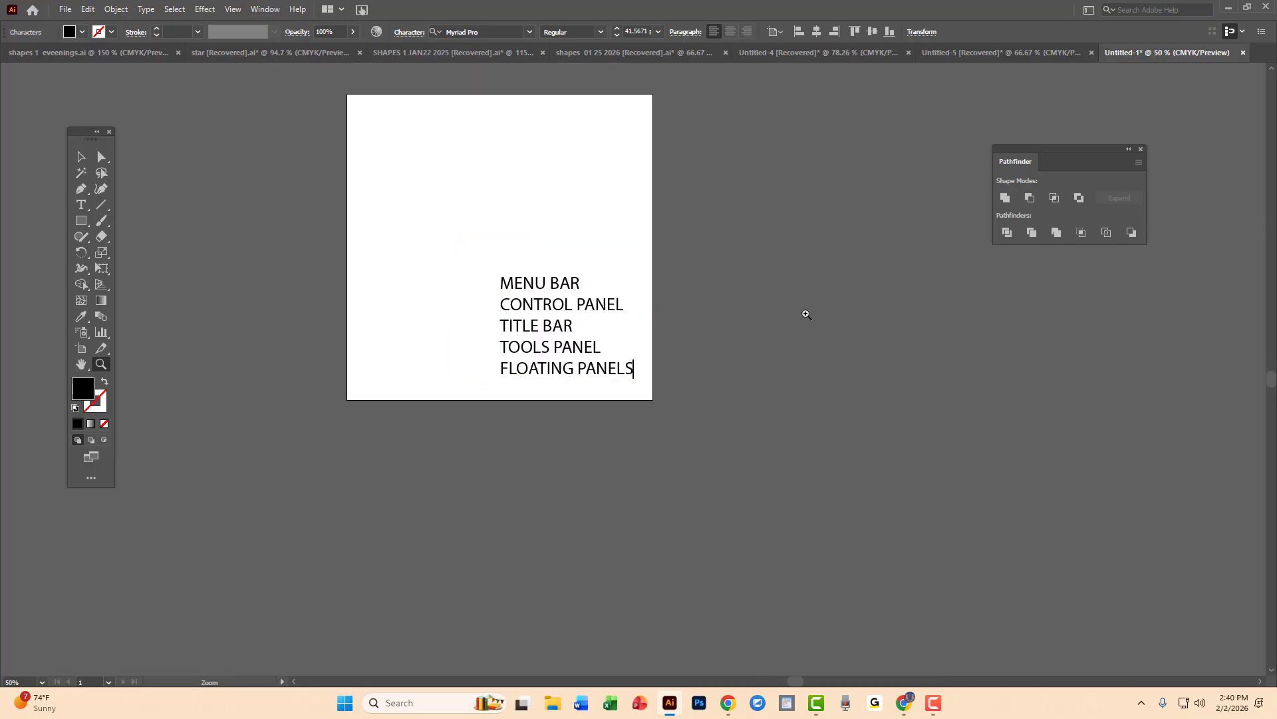
pyautogui.moveTo(811, 340); pyautogui.dragTo(888, 476)
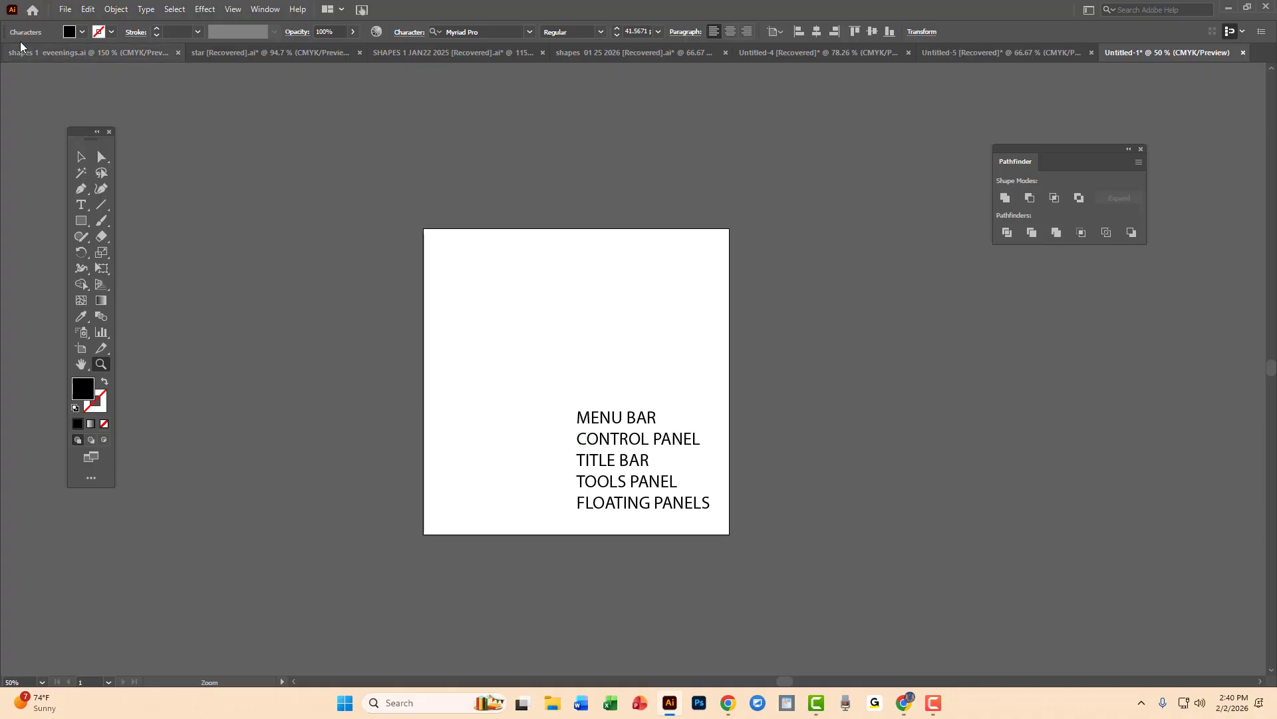
# Move the text block up toward the artboard's centre and add a sixth line reading "ART BOARD" below FLOATING PANELS.
pyautogui.click(81, 157)
pyautogui.moveTo(645, 449); pyautogui.dragTo(613, 381)
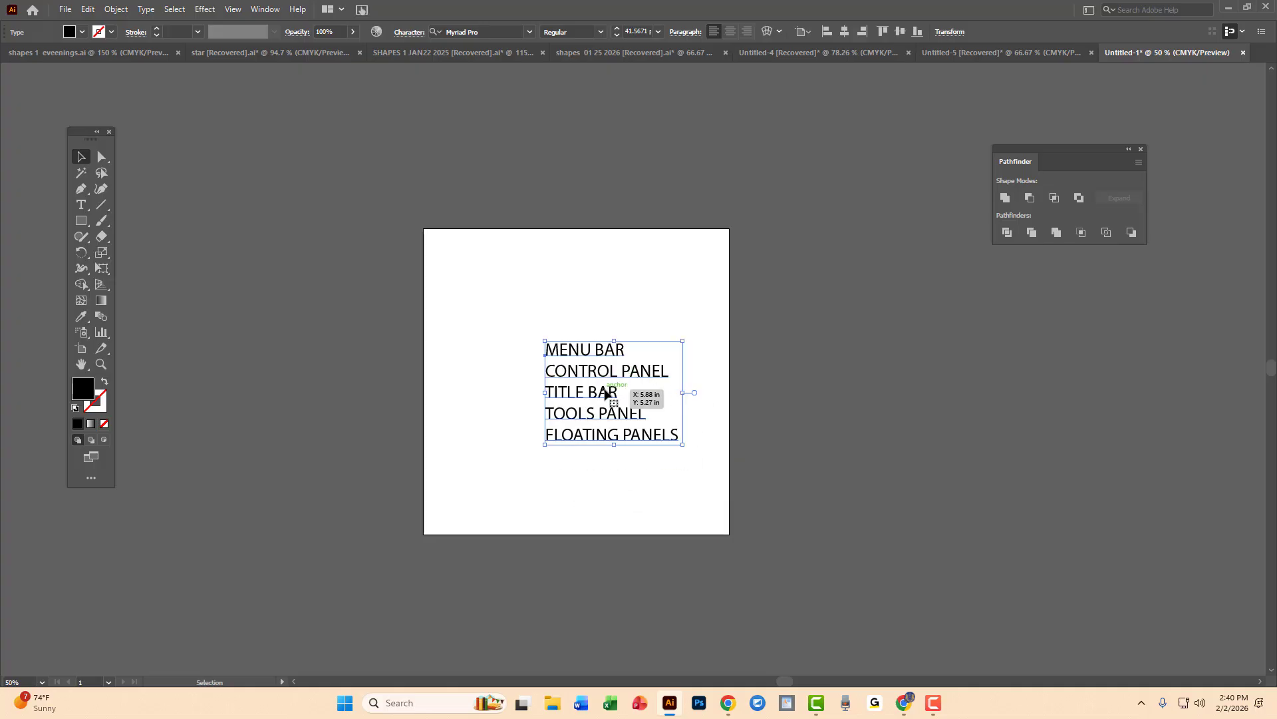
pyautogui.press('t')
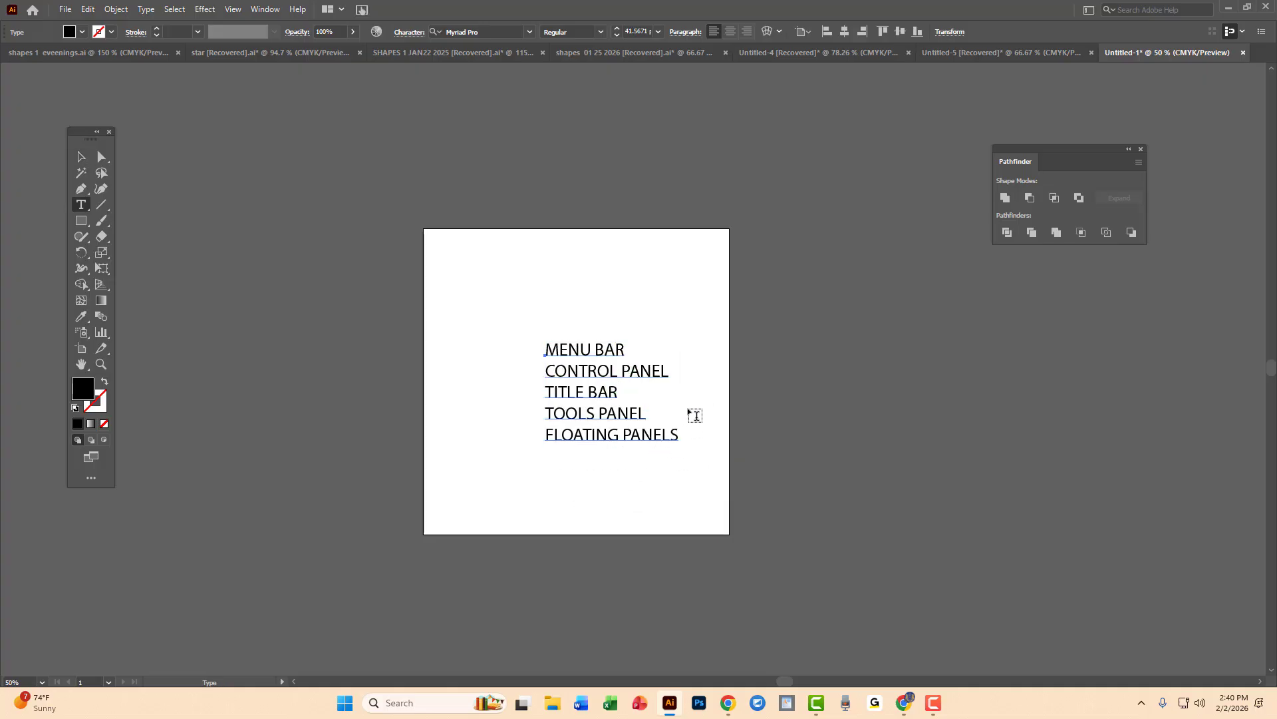
pyautogui.click(676, 433)
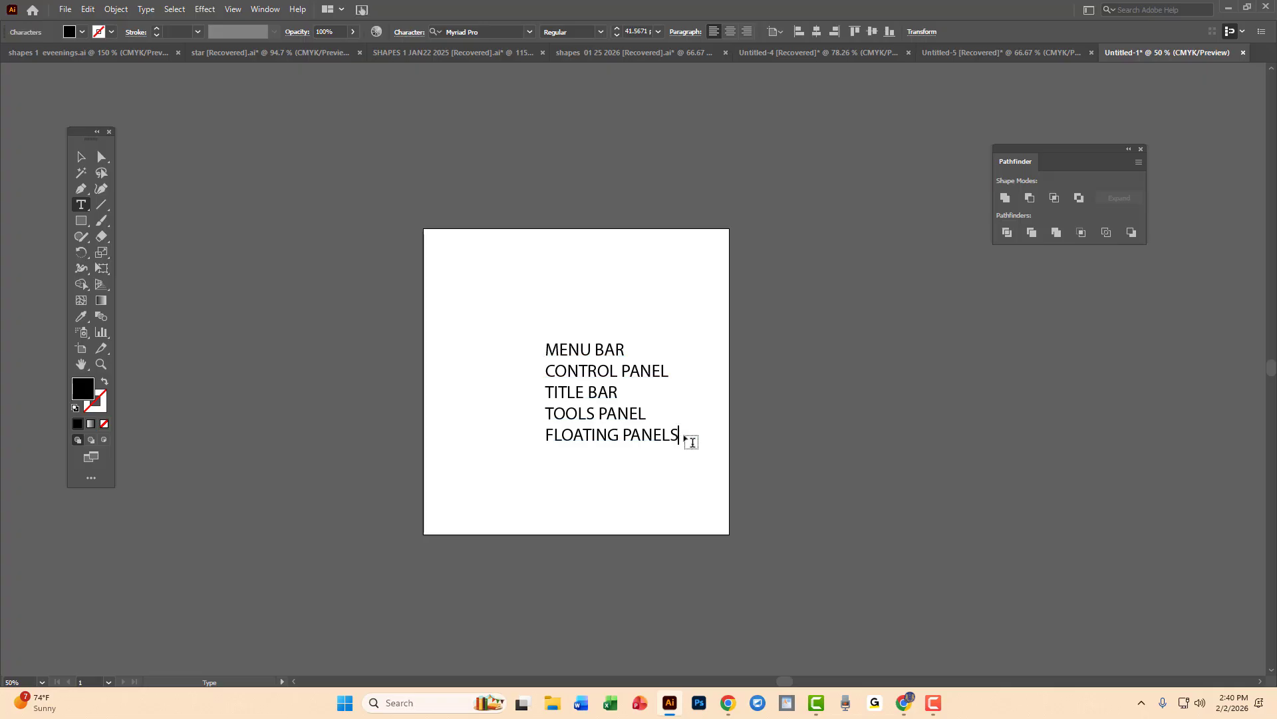
pyautogui.press('Return')
pyautogui.write('ART BOARD')
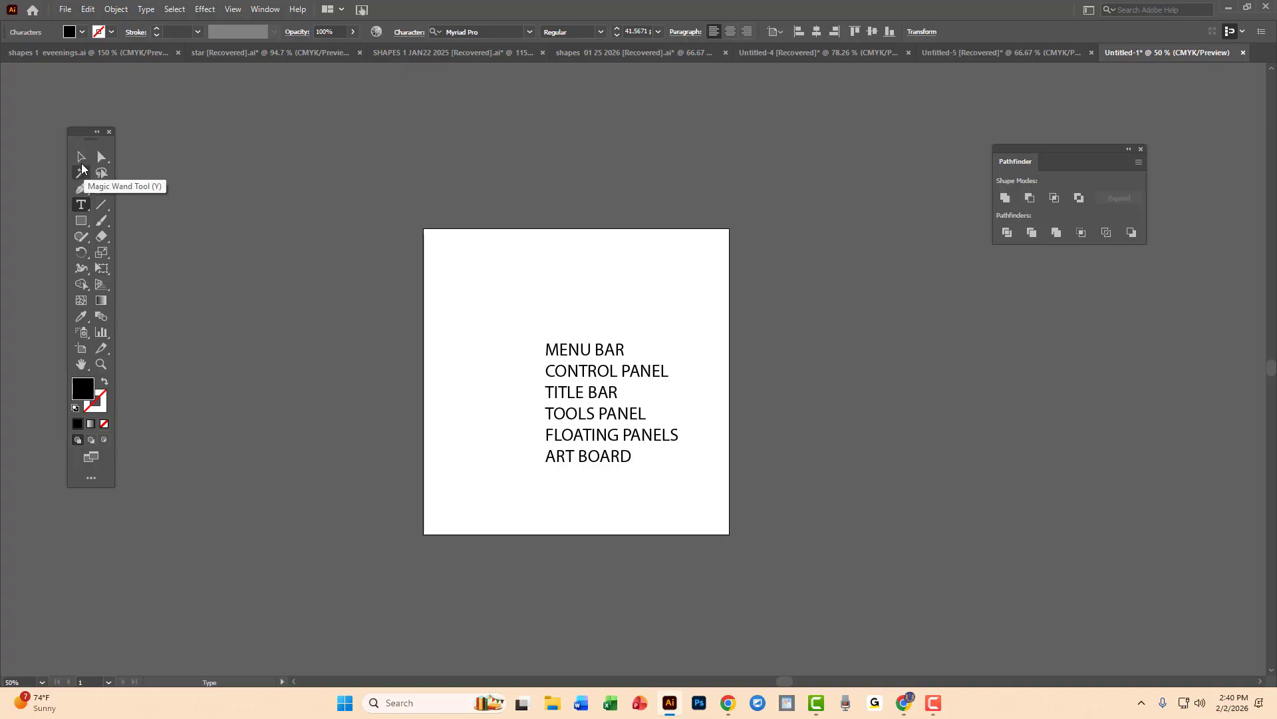
pyautogui.press('Escape')
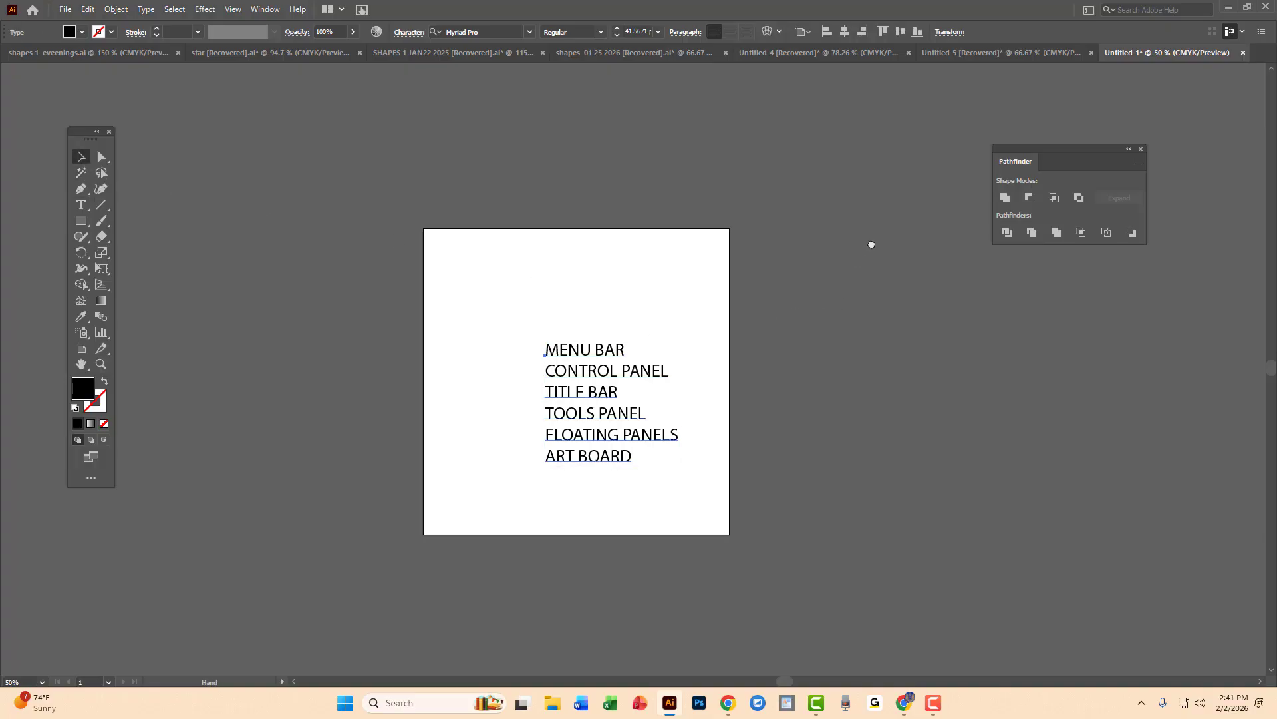
# Zoom out to 6.25% to examine the canvas area surrounding the artboard.
pyautogui.moveTo(868, 241); pyautogui.dragTo(870, 317)
pyautogui.press('z')
pyautogui.keyDown('alt'); pyautogui.click(850, 295); pyautogui.keyUp('alt')
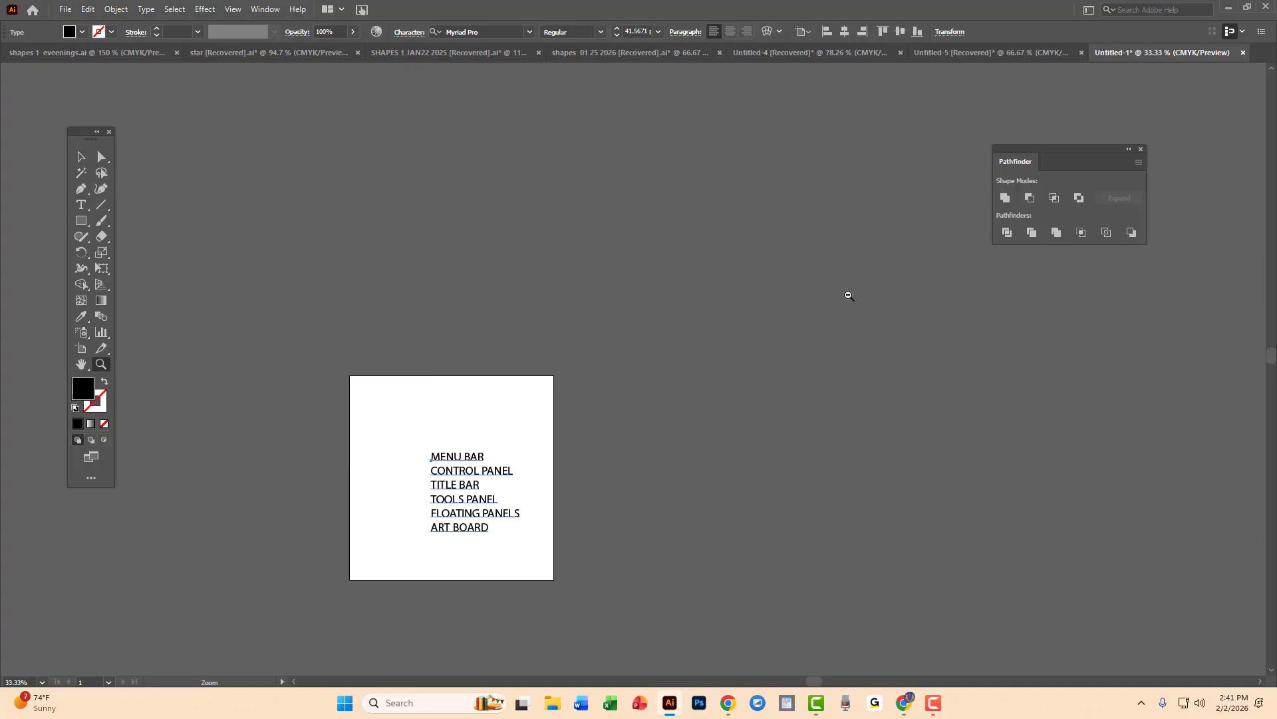
pyautogui.keyDown('alt'); pyautogui.click(567, 337); pyautogui.keyUp('alt')
pyautogui.keyDown('alt'); pyautogui.click(612, 360); pyautogui.keyUp('alt')
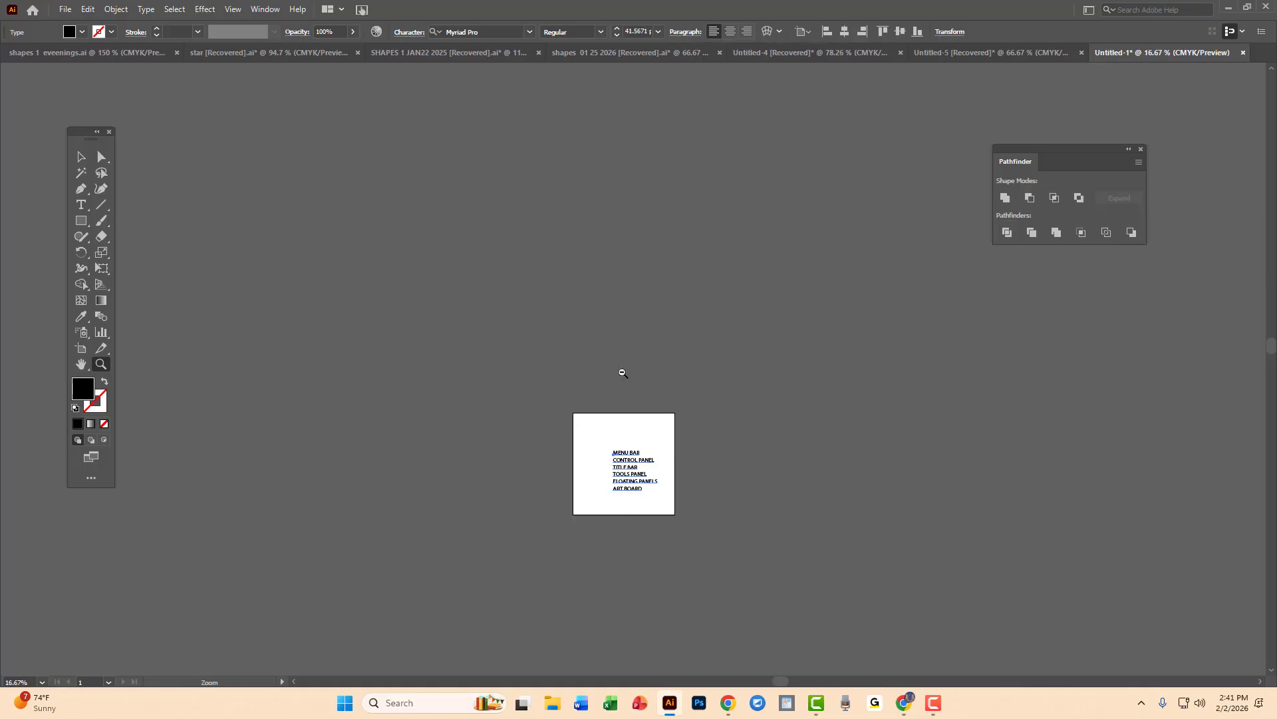
pyautogui.keyDown('alt'); pyautogui.click(646, 418); pyautogui.keyUp('alt')
pyautogui.keyDown('alt'); pyautogui.click(633, 385); pyautogui.keyUp('alt')
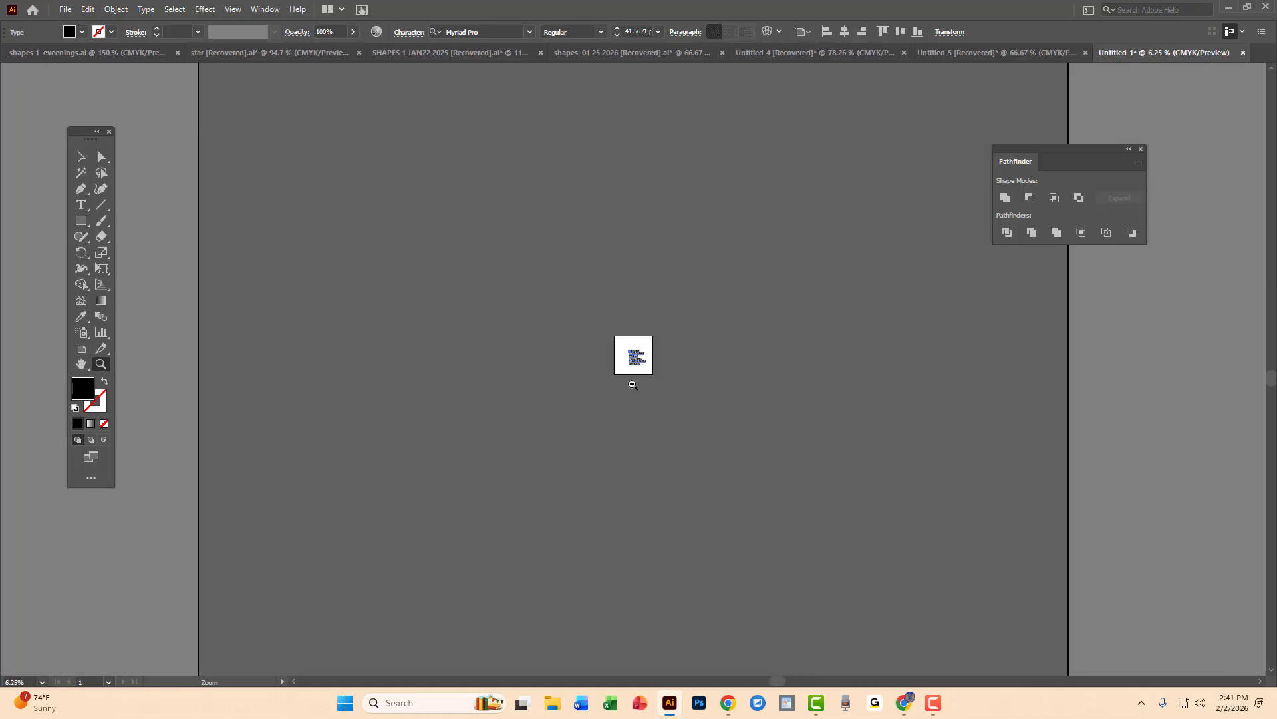
# Move the text block off the artboard onto the canvas to its right, and bring it back onto the artboard.
pyautogui.keyDown('alt'); pyautogui.click(648, 374); pyautogui.keyUp('alt')
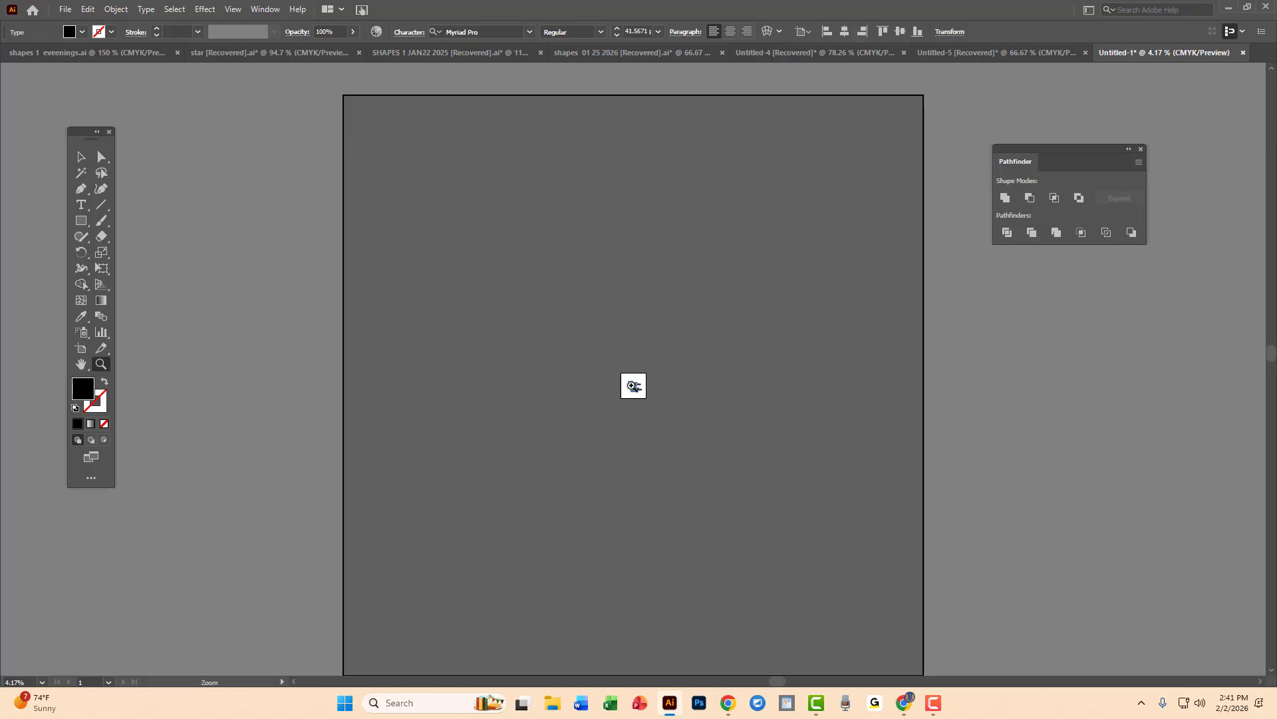
pyautogui.click(633, 386)
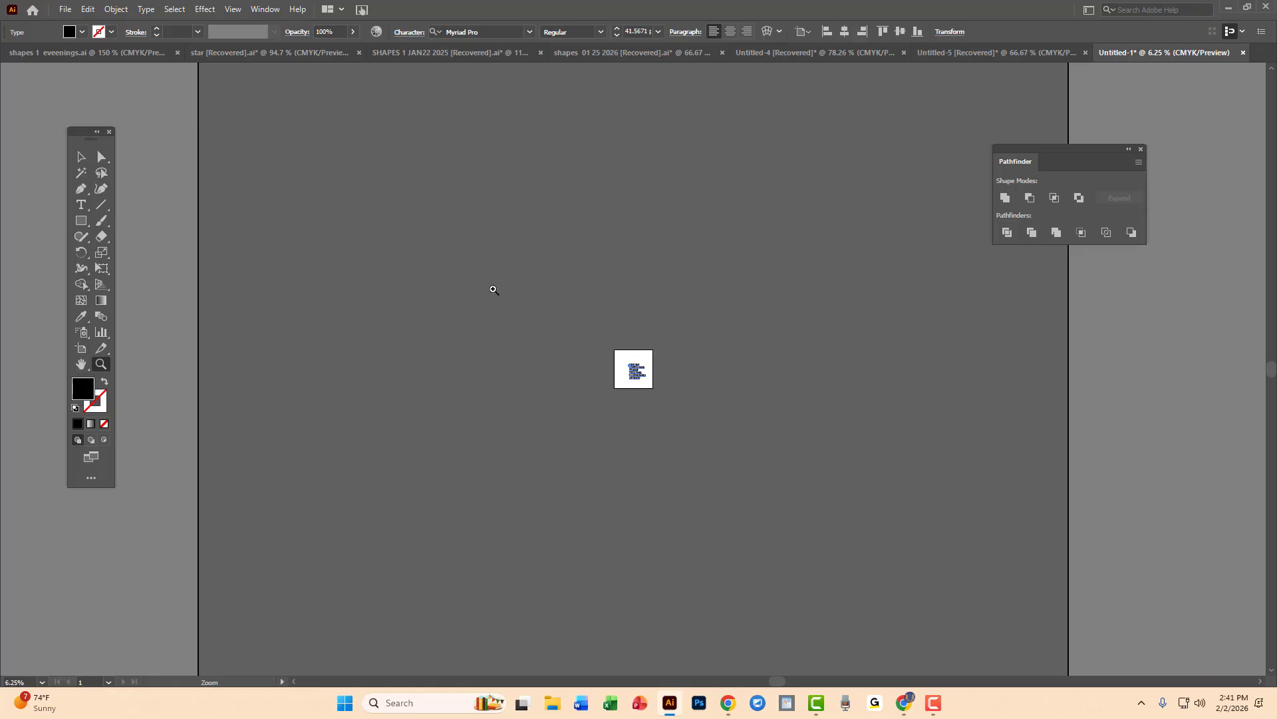
pyautogui.click(83, 159)
pyautogui.click(673, 369)
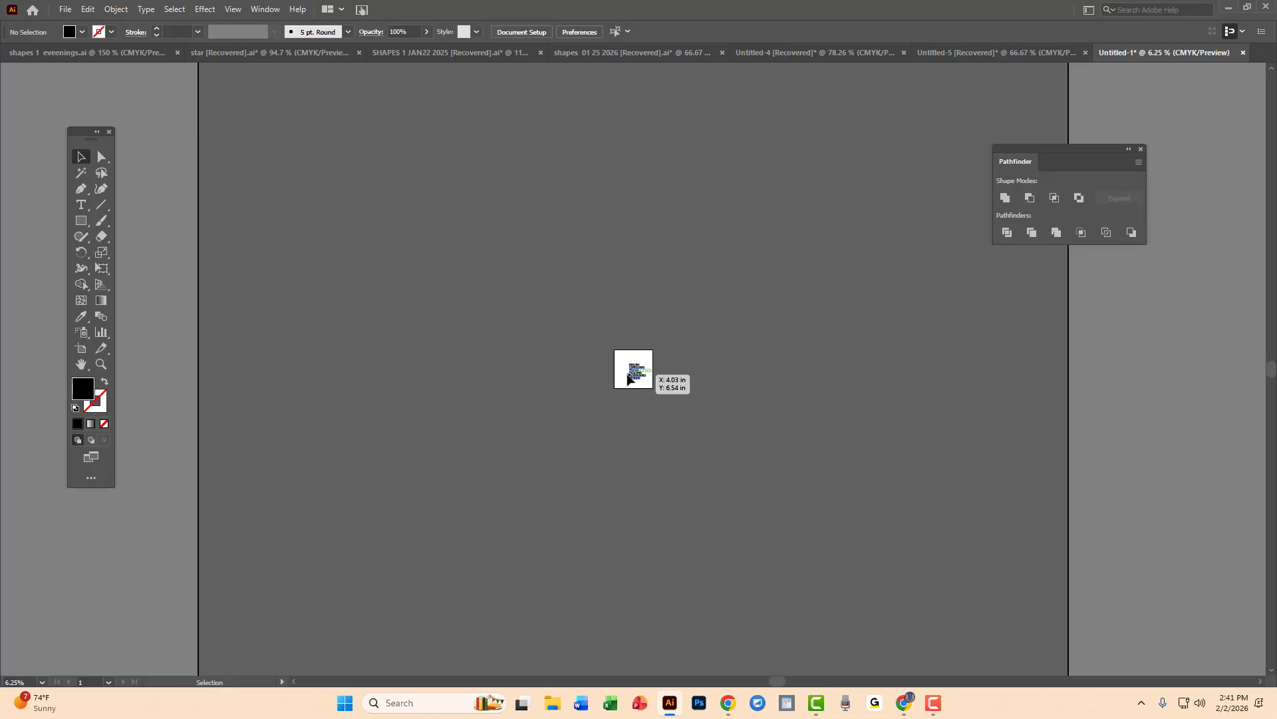
pyautogui.moveTo(629, 381); pyautogui.dragTo(742, 364)
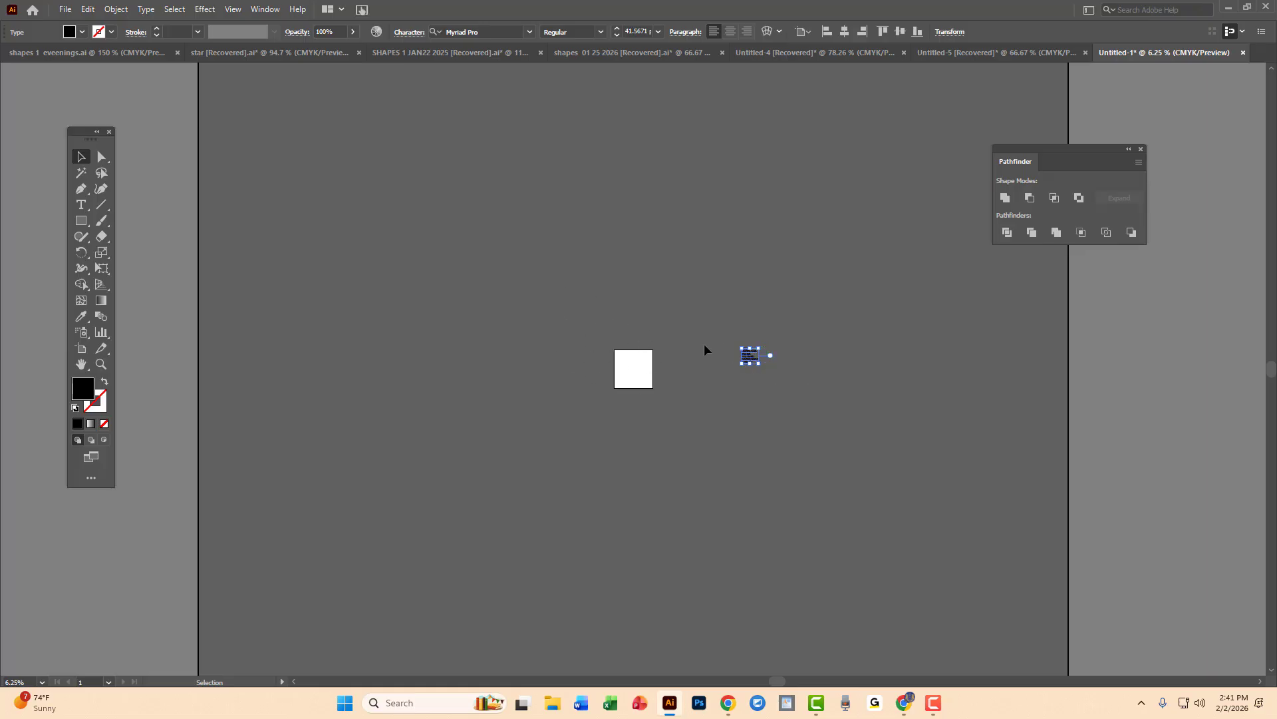
pyautogui.moveTo(749, 356); pyautogui.dragTo(638, 377)
pyautogui.click(637, 213)
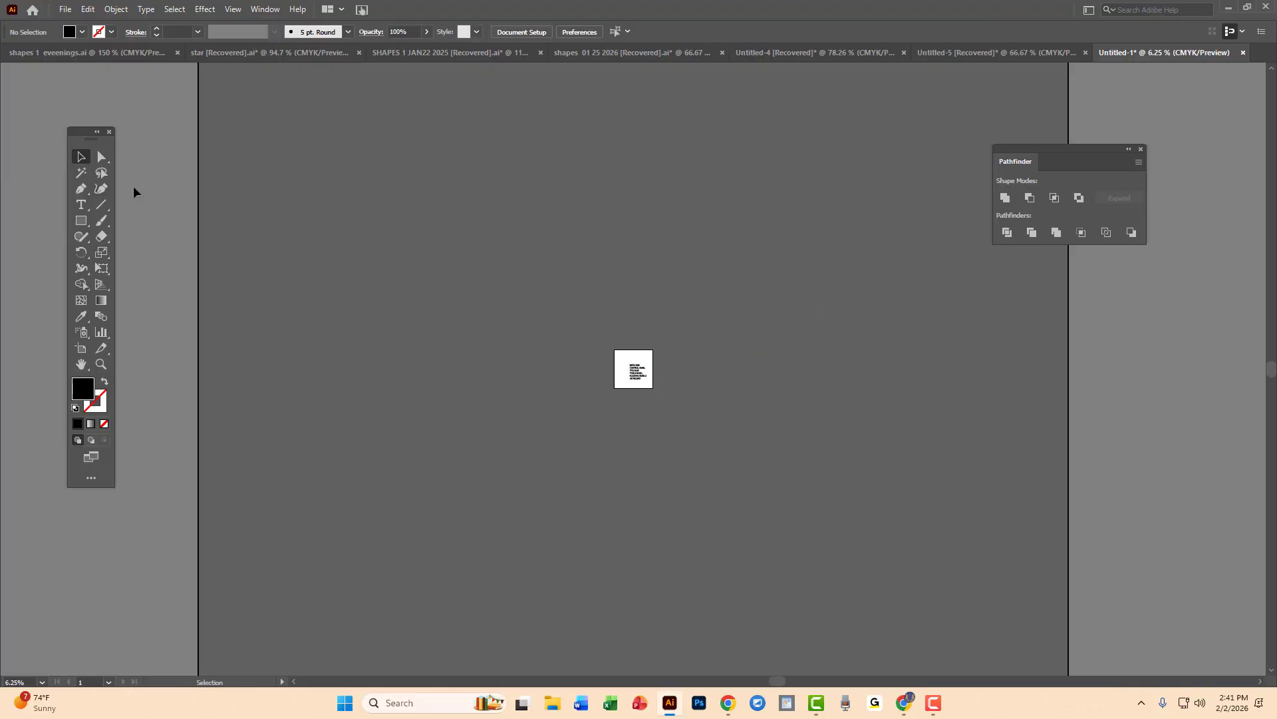
# Draw a black rectangle about 11.1 in wide and 15.9 in high on the canvas, above and to the right of the artboard.
pyautogui.click(83, 224)
pyautogui.moveTo(738, 310)
pyautogui.mouseDown()
pyautogui.moveTo(767, 399)
pyautogui.moveTo(809, 426)
pyautogui.moveTo(779, 369)
pyautogui.mouseUp()
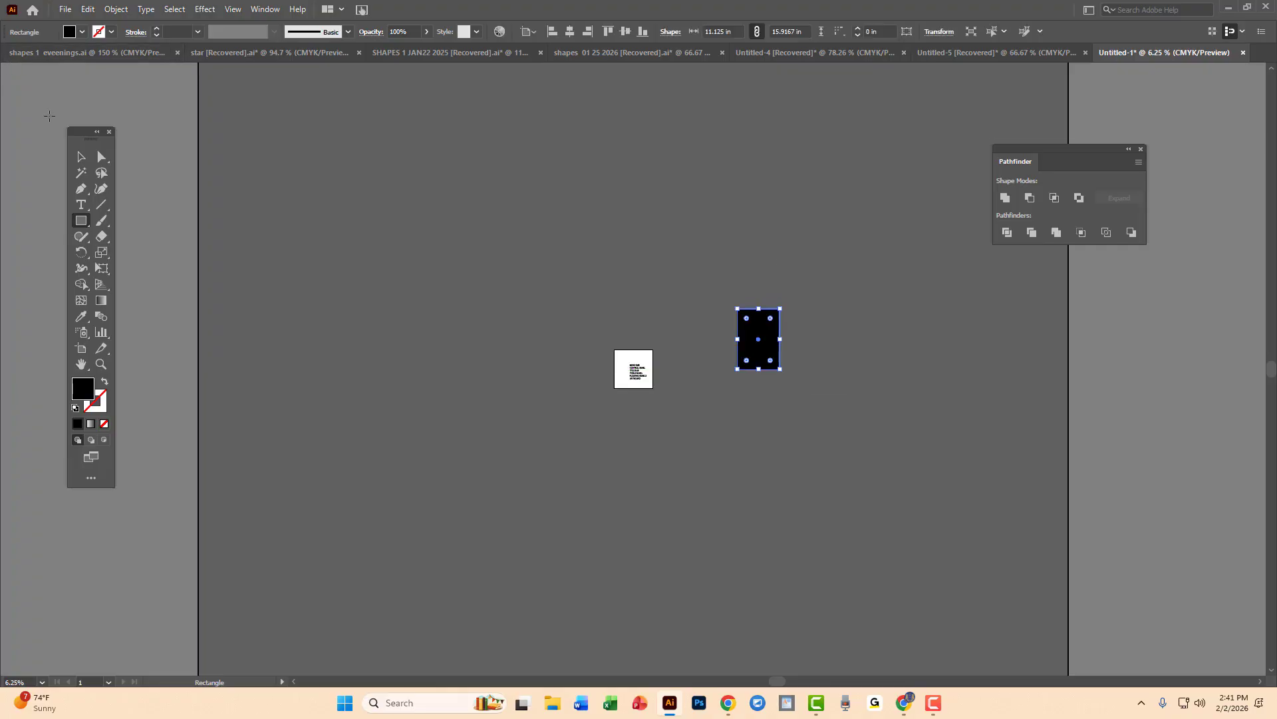
pyautogui.click(82, 157)
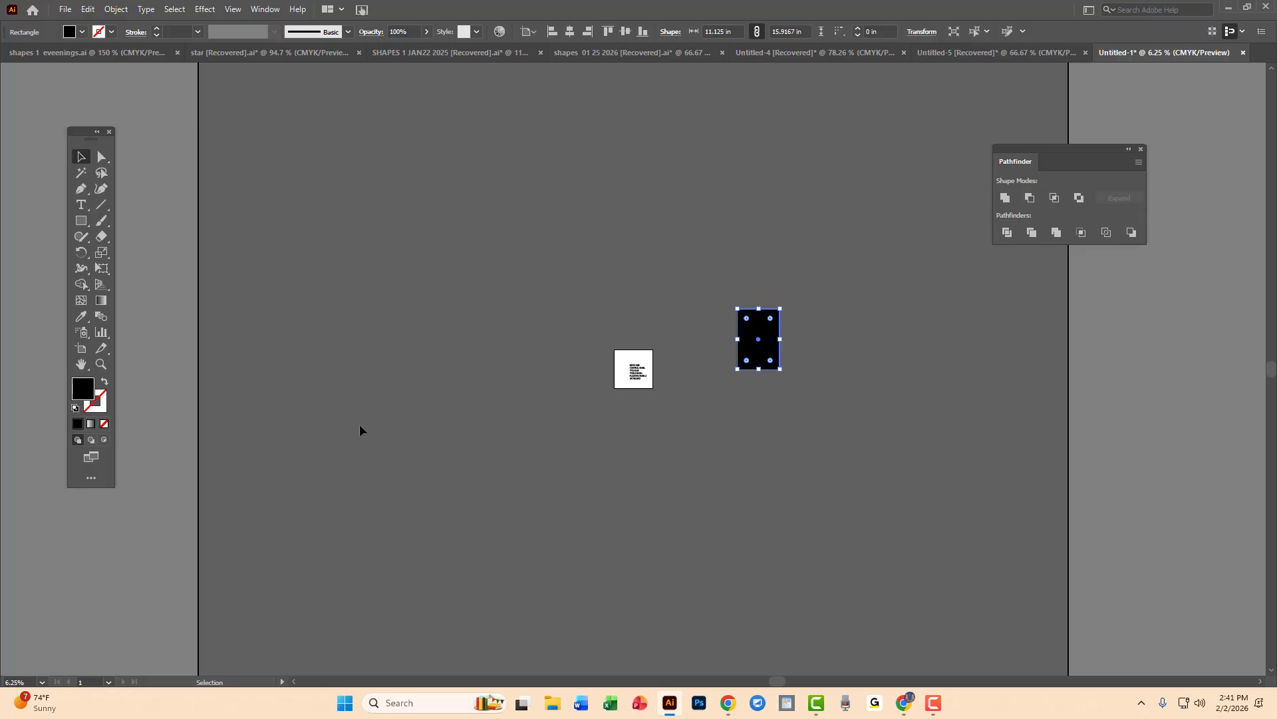
pyautogui.click(359, 382)
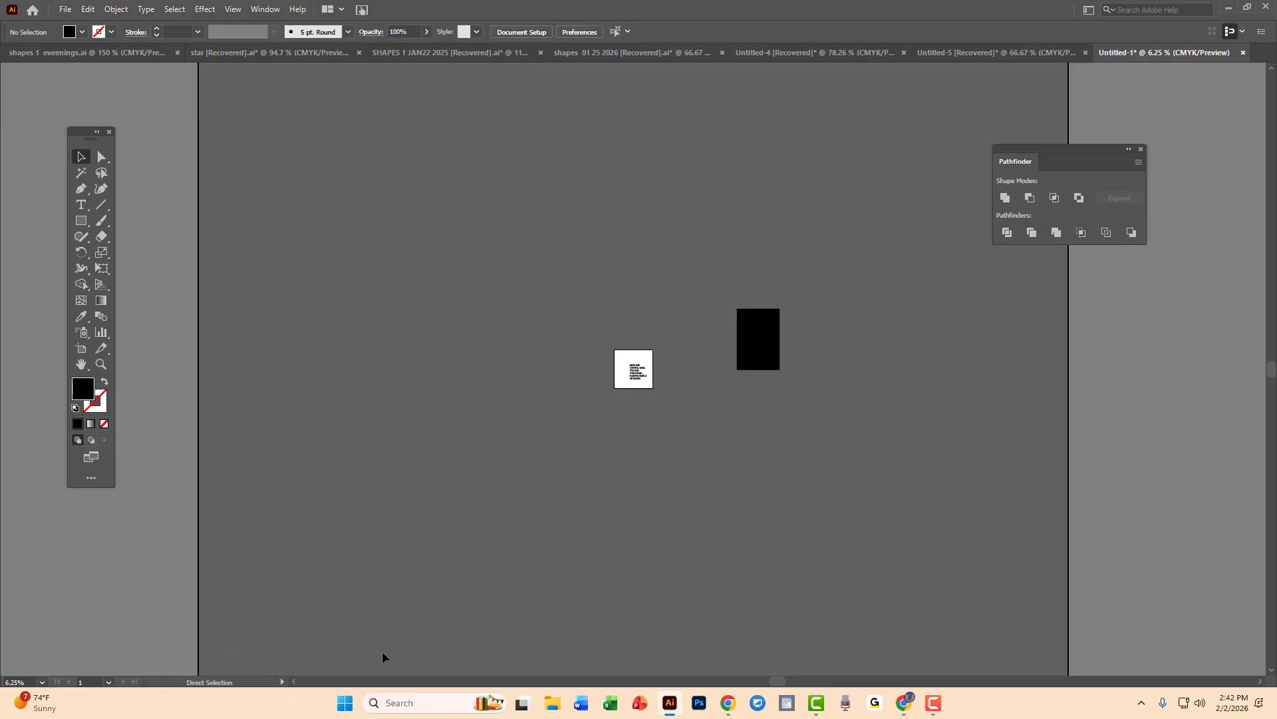
# Scale the black rectangle down to about 6.4 by 8 in and place it farther right, slightly below the artboard's level.
pyautogui.moveTo(745, 342)
pyautogui.mouseDown()
pyautogui.moveTo(623, 377)
pyautogui.moveTo(639, 358)
pyautogui.moveTo(734, 358)
pyautogui.mouseUp()
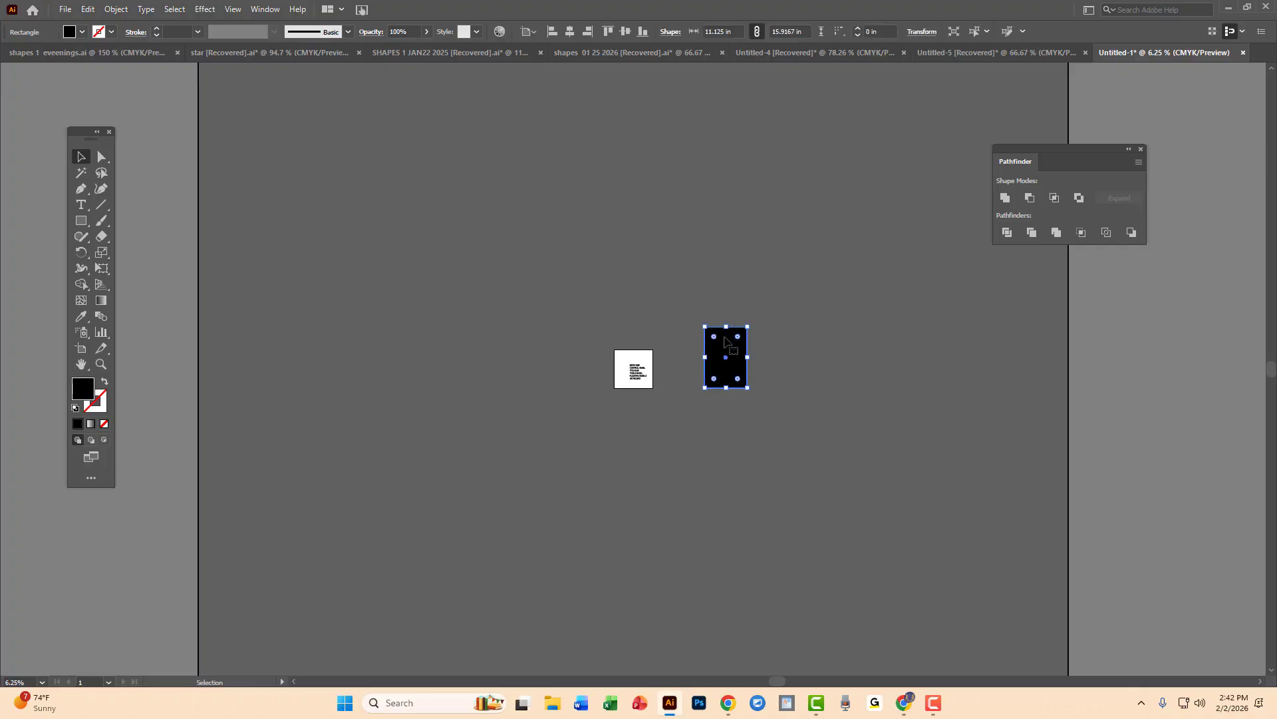
pyautogui.moveTo(731, 337); pyautogui.dragTo(743, 330)
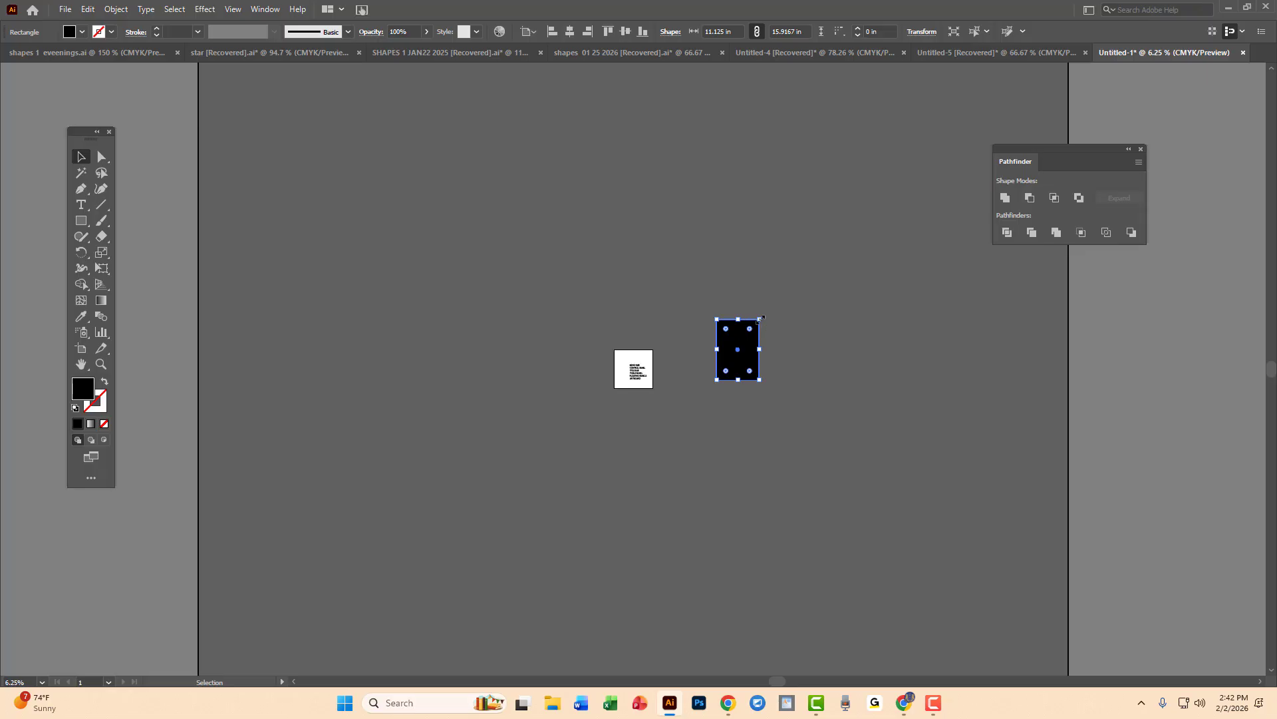
pyautogui.moveTo(759, 318); pyautogui.dragTo(805, 394)
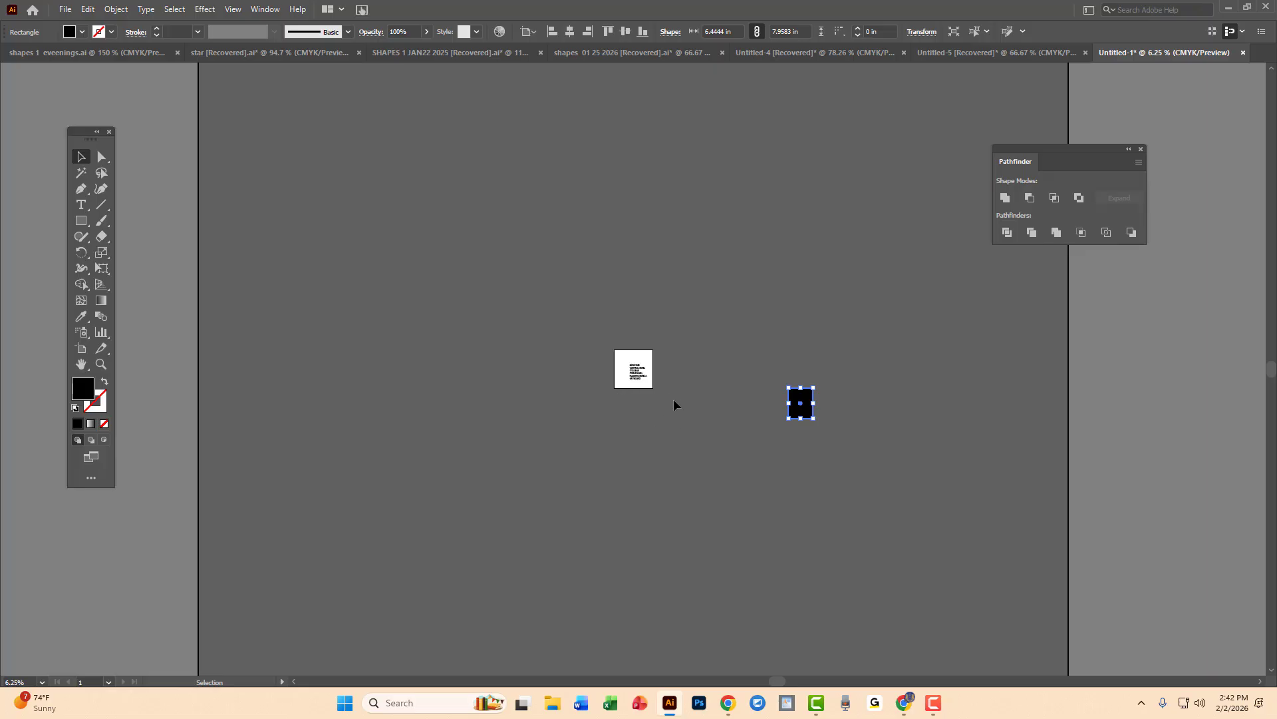
# Zoom out to 3.13% to show the entire canvas and move the floating Pathfinder panel lower beside it.
pyautogui.press('z')
pyautogui.keyDown('alt'); pyautogui.click(652, 302); pyautogui.keyUp('alt')
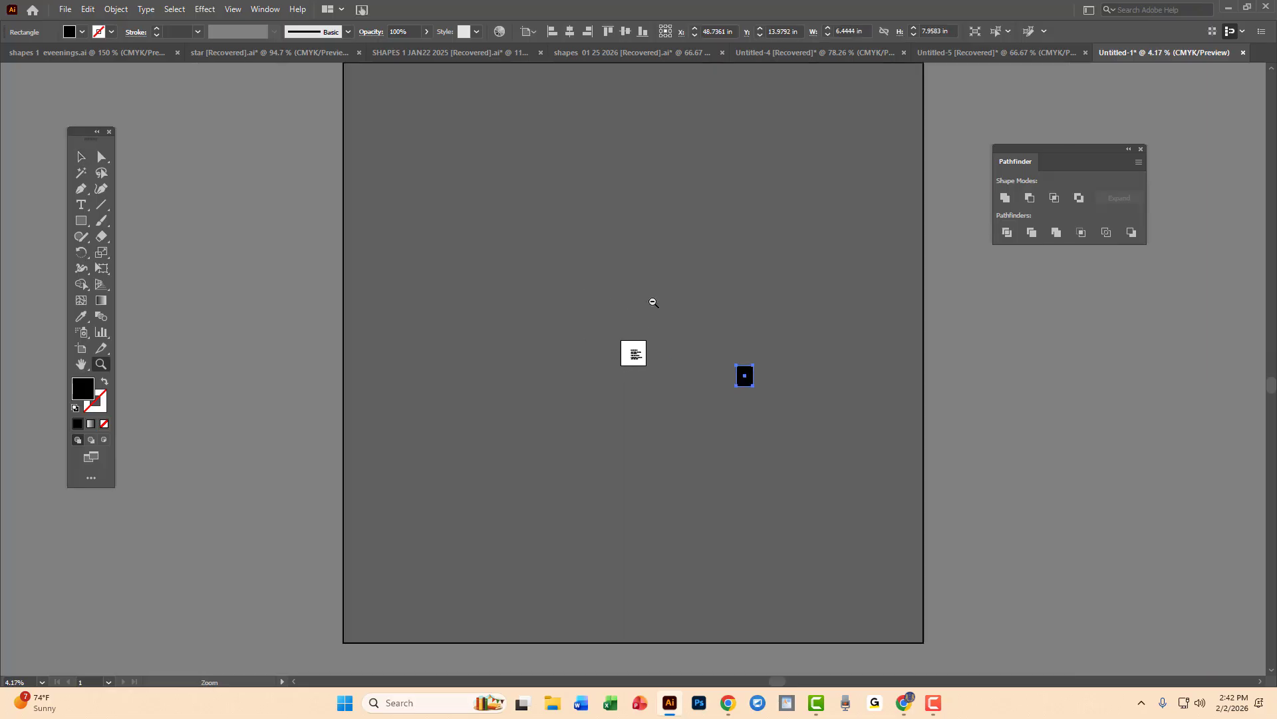
pyautogui.keyDown('alt'); pyautogui.click(659, 296); pyautogui.keyUp('alt')
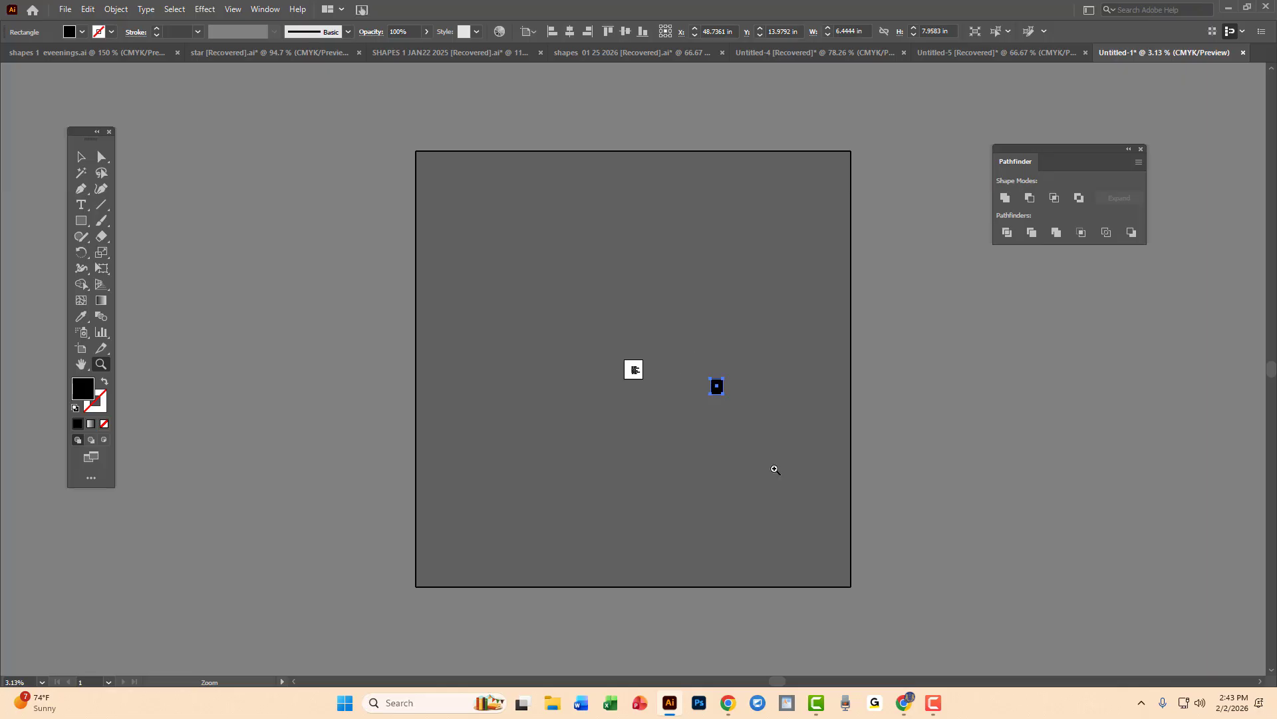
pyautogui.moveTo(1083, 150); pyautogui.dragTo(1069, 320)
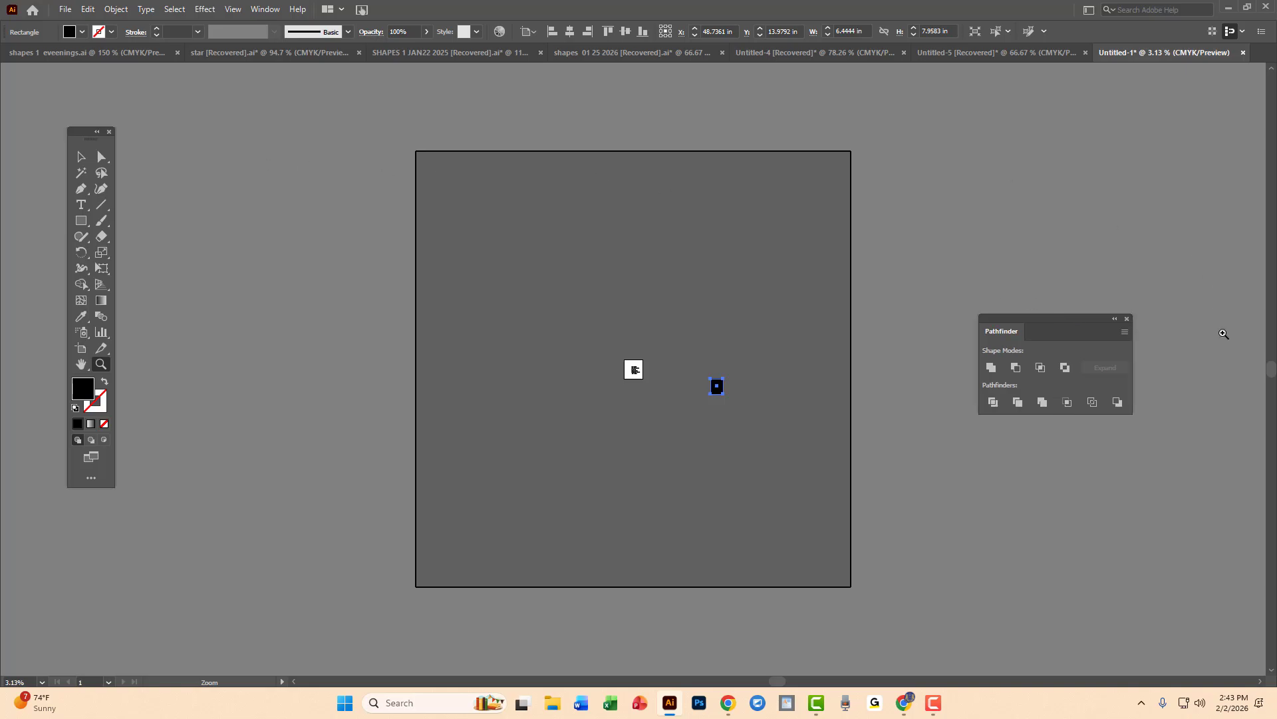